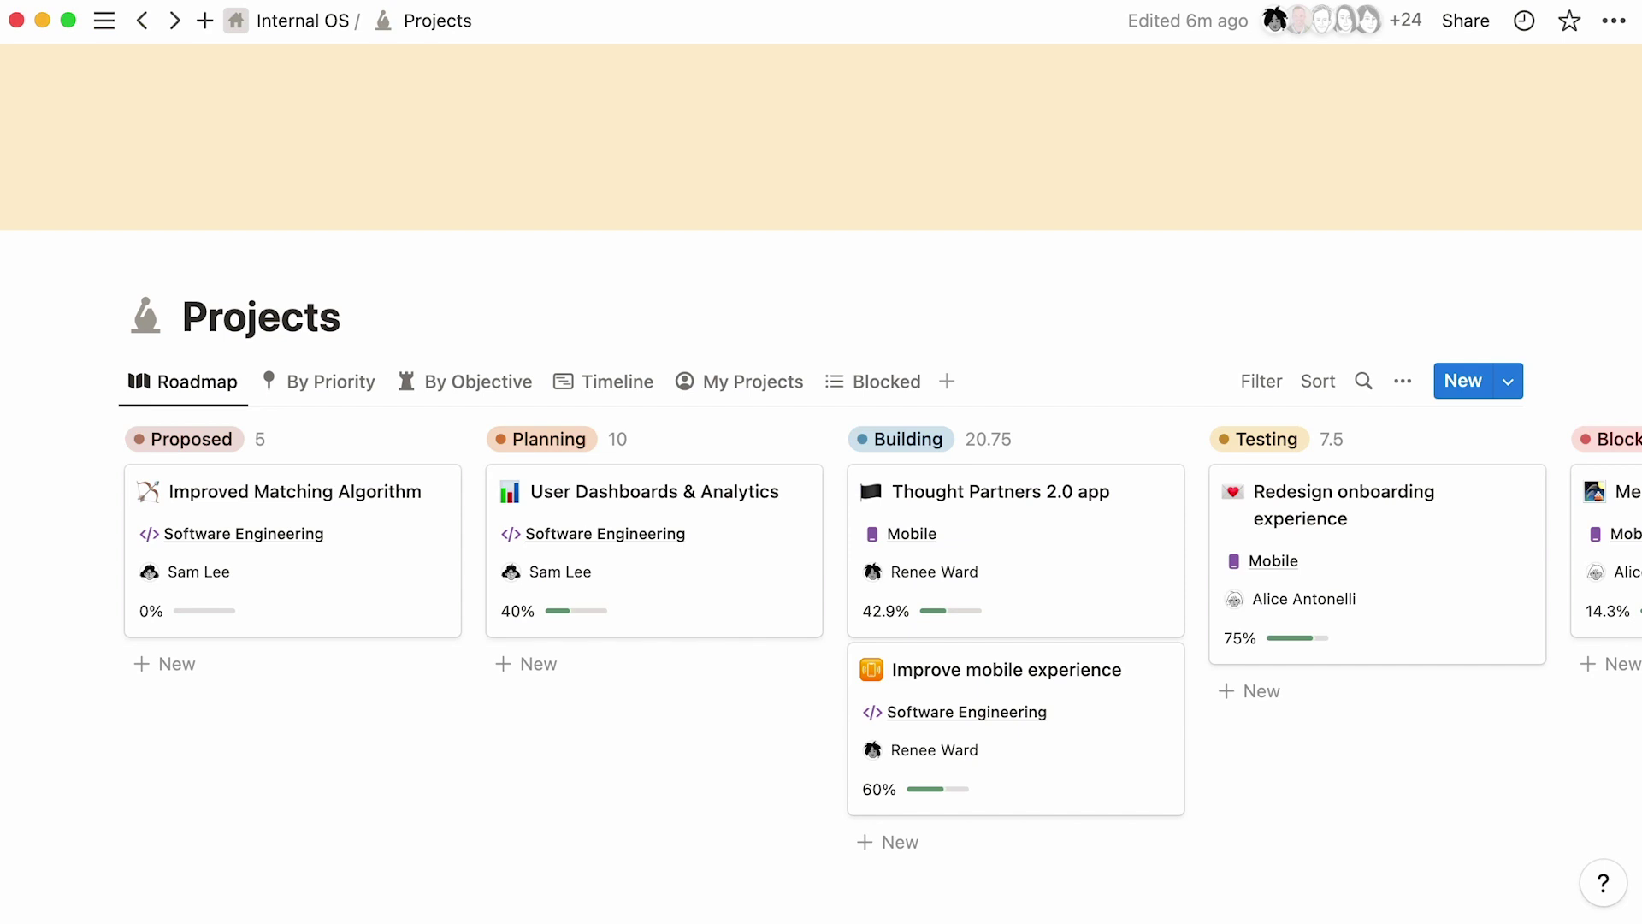
# Step: Open the Thought Partners 2.0 app project in side peek and scroll through its properties and content
pyautogui.click(1080, 564)
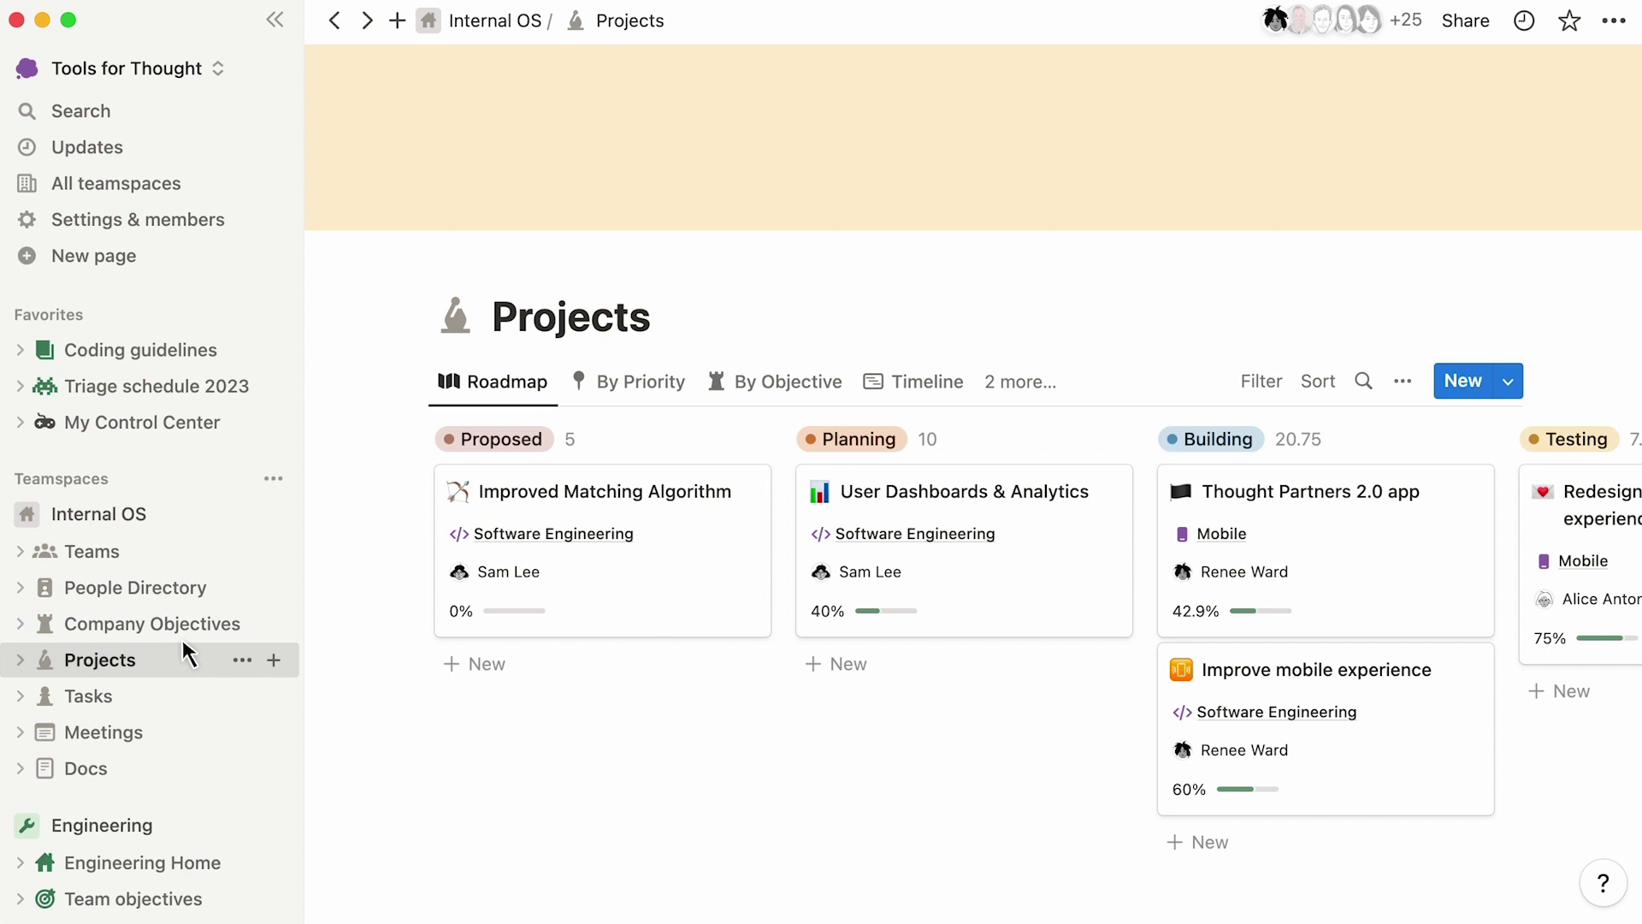
pyautogui.click(274, 20)
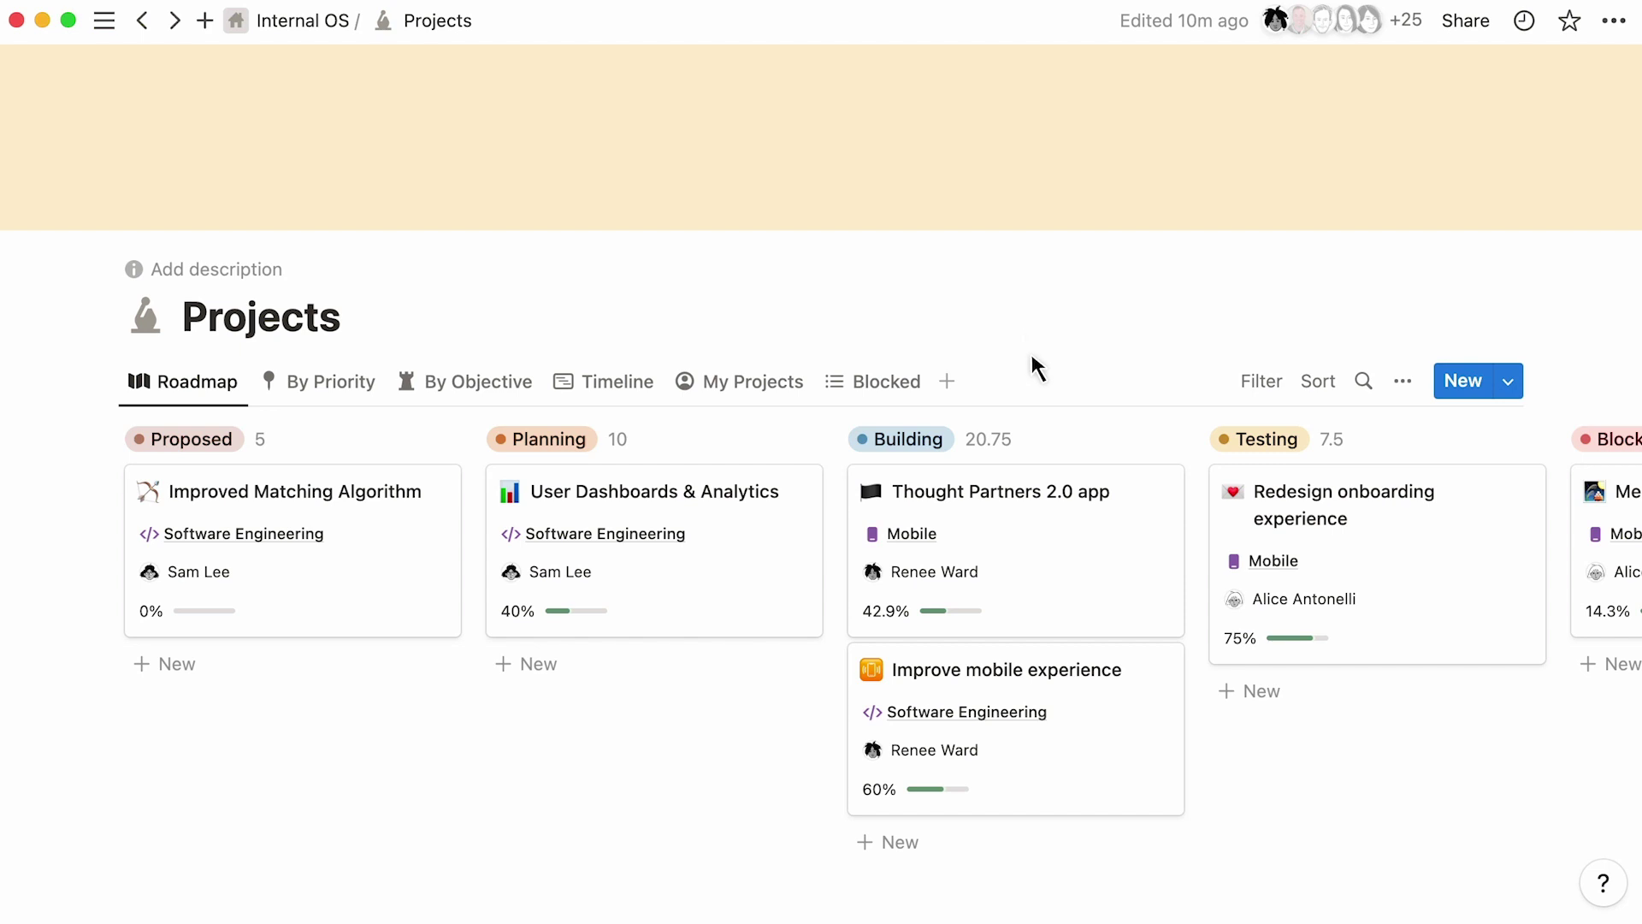
pyautogui.click(1053, 542)
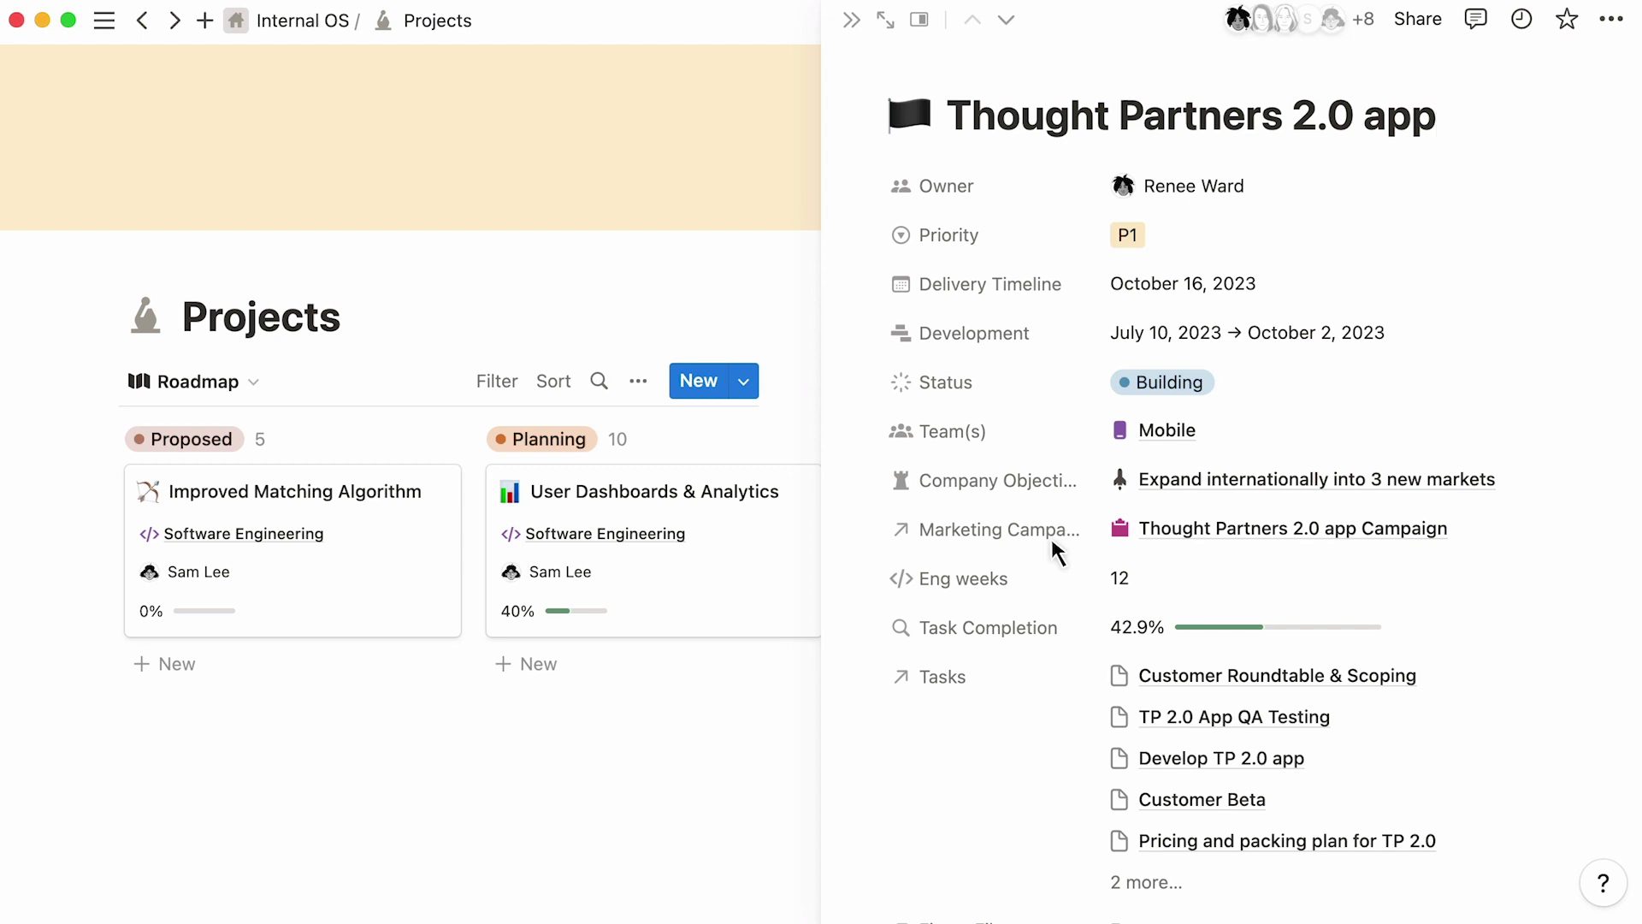
pyautogui.scroll(-5, 1052, 543)
pyautogui.scroll(-10, 1052, 542)
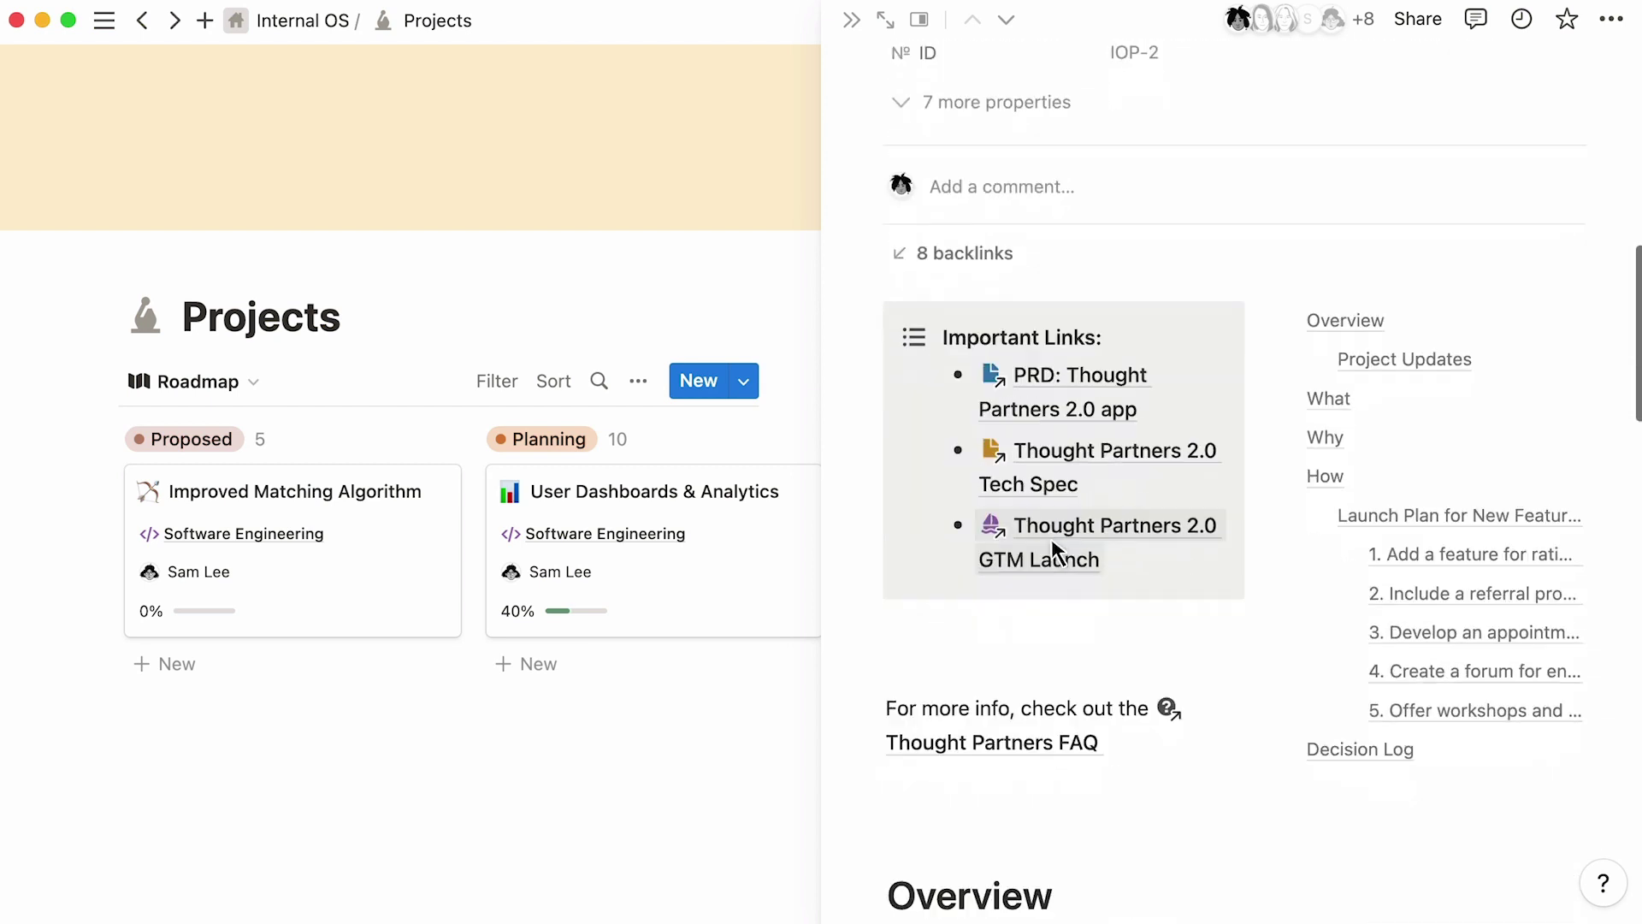
pyautogui.scroll(-1, 1052, 543)
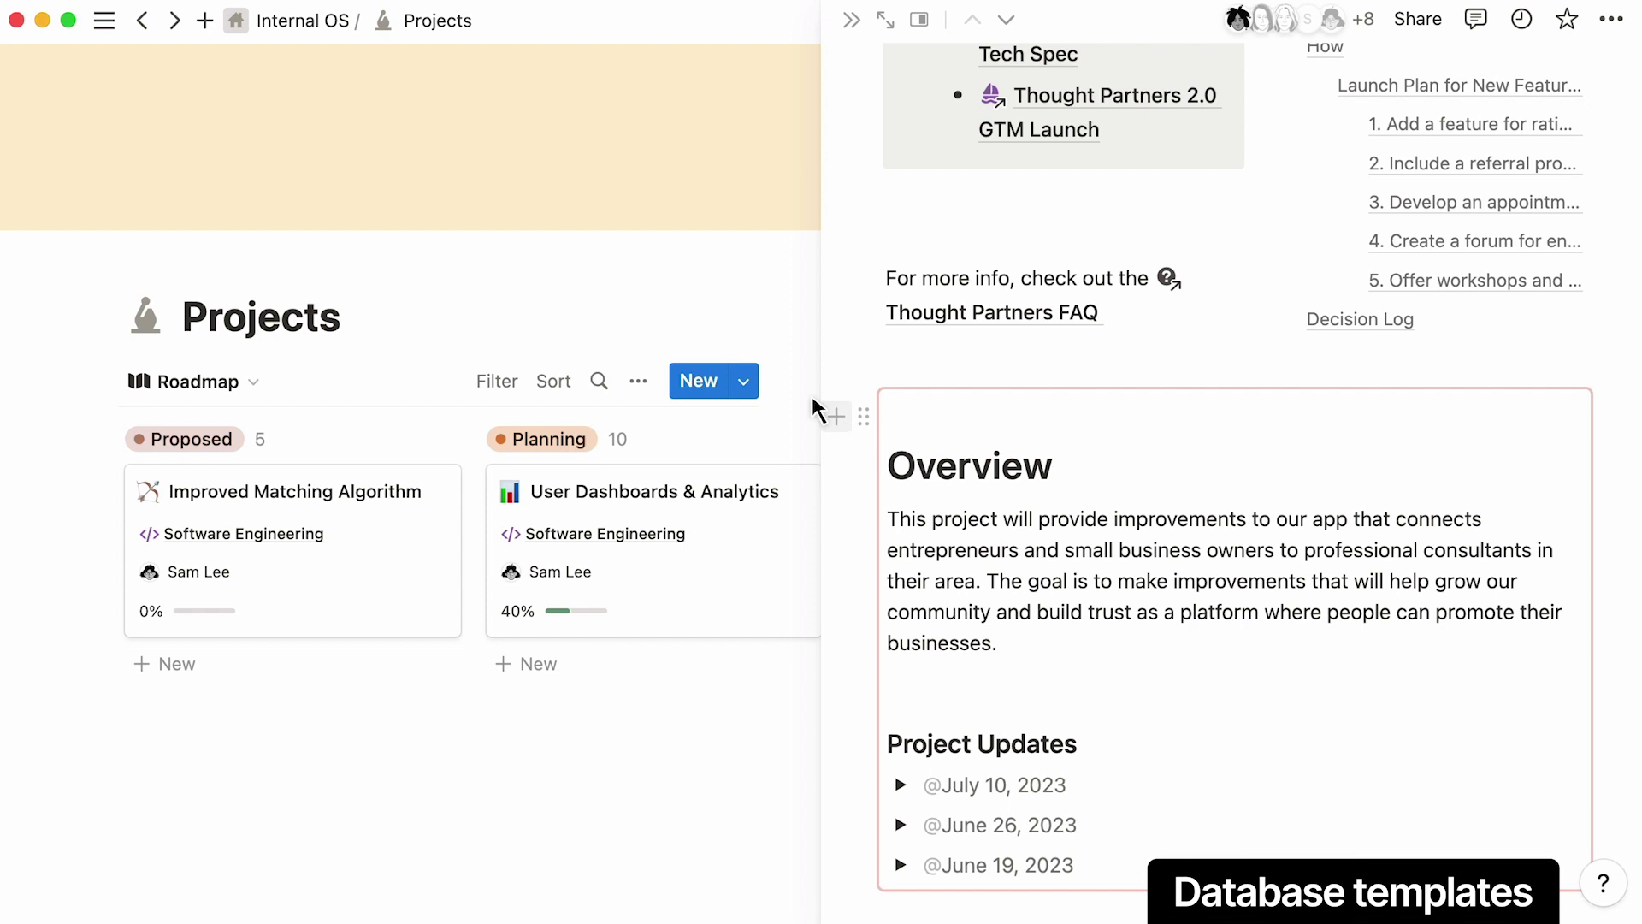
# Step: Check which project templates the New button's dropdown offers, then close it
pyautogui.click(739, 379)
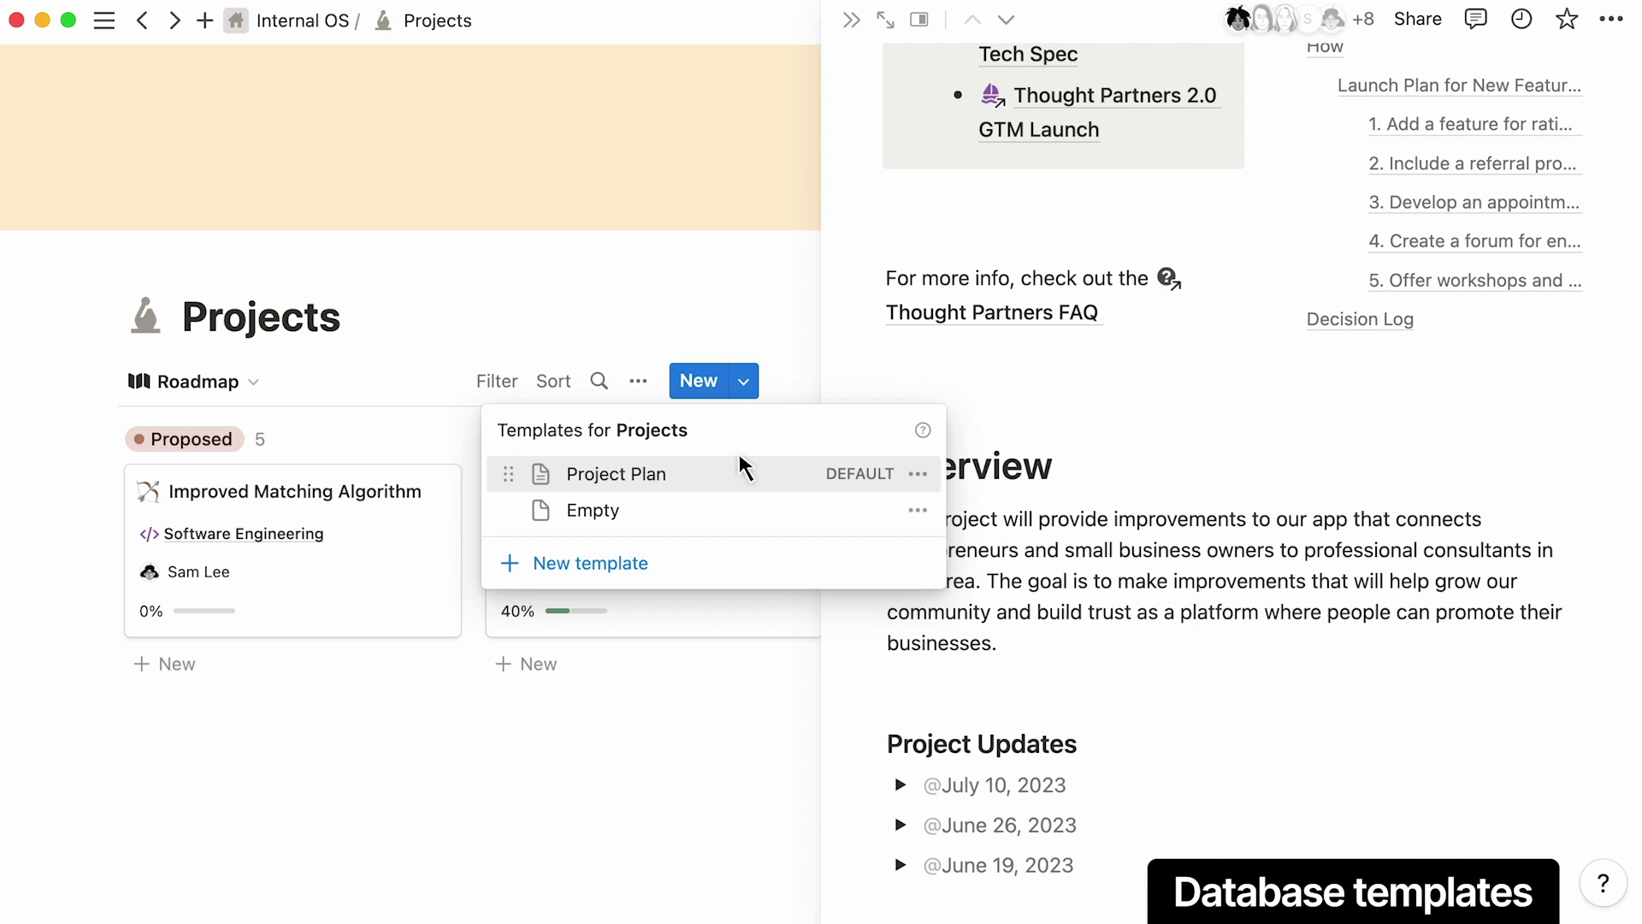
pyautogui.click(852, 357)
pyautogui.scroll(3, 852, 357)
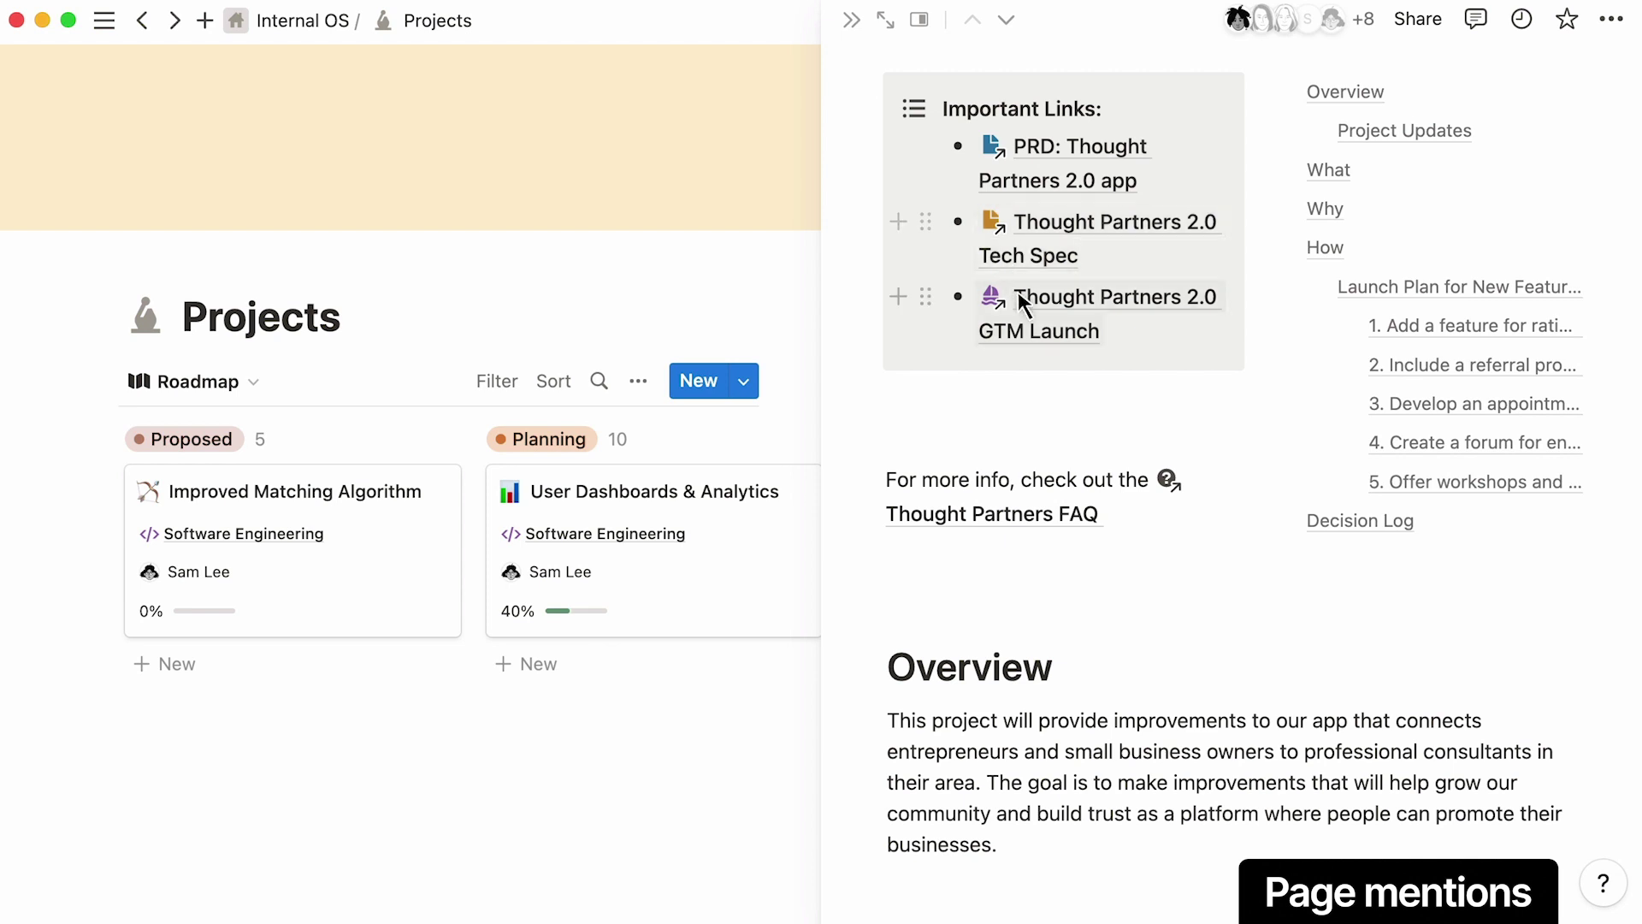
# Step: Expand the Thought Partners 2.0 app project into a full page and scroll to its relations
pyautogui.click(885, 20)
pyautogui.scroll(-5, 209, 396)
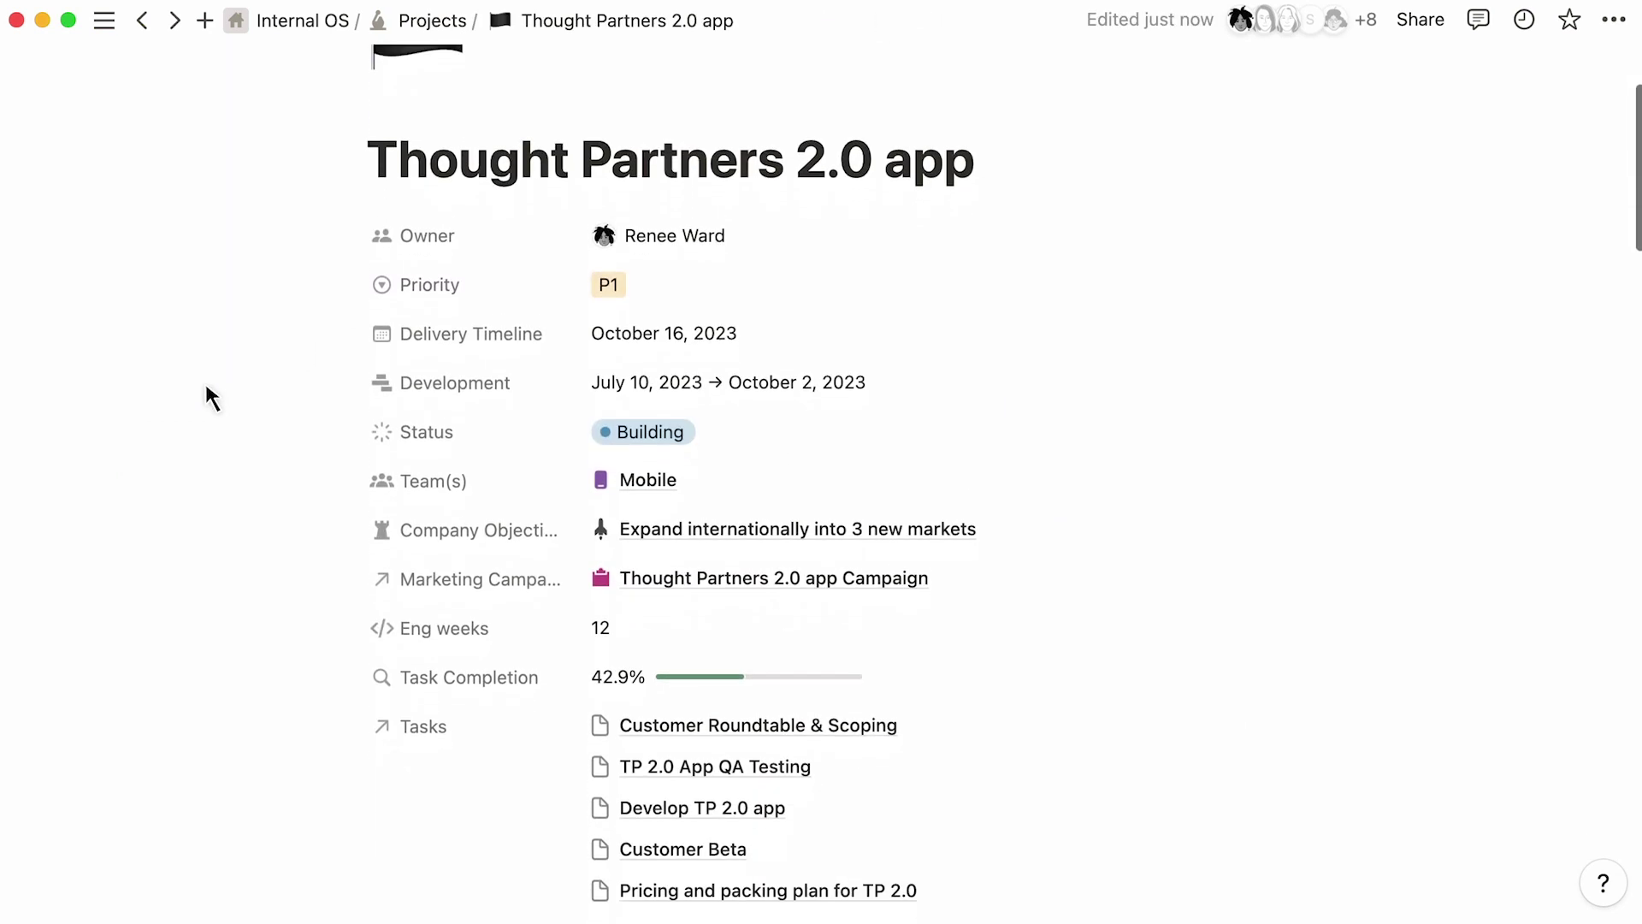
pyautogui.scroll(-3, 208, 396)
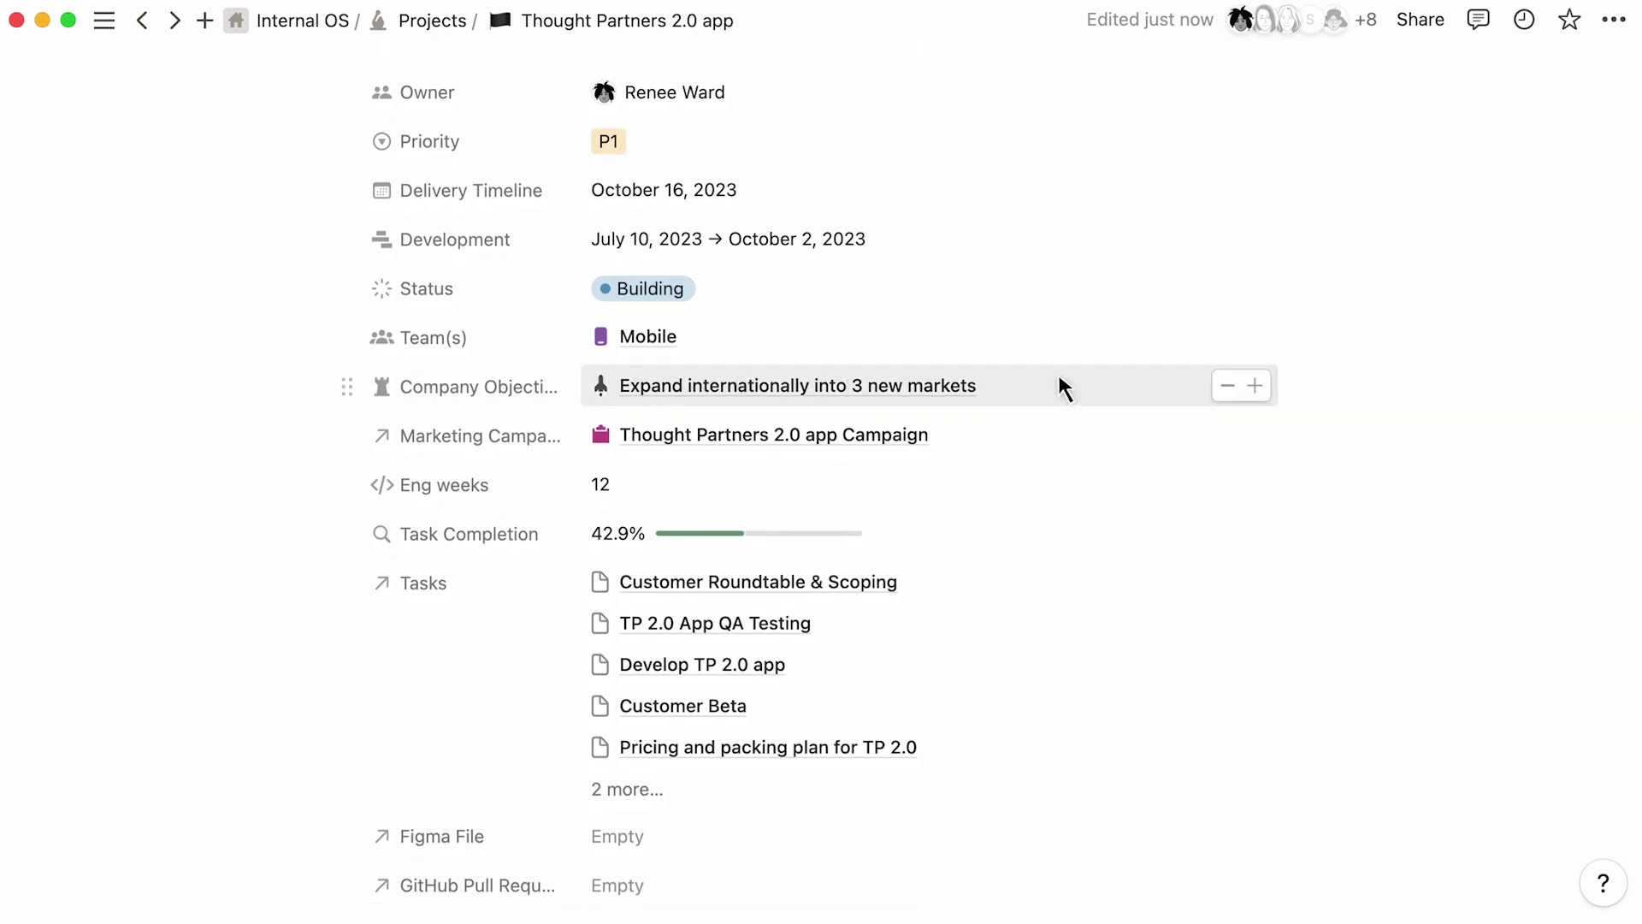
# Step: Browse the Company Objectives, Marketing Campaign and Tasks pickers without linking anything
pyautogui.click(1248, 384)
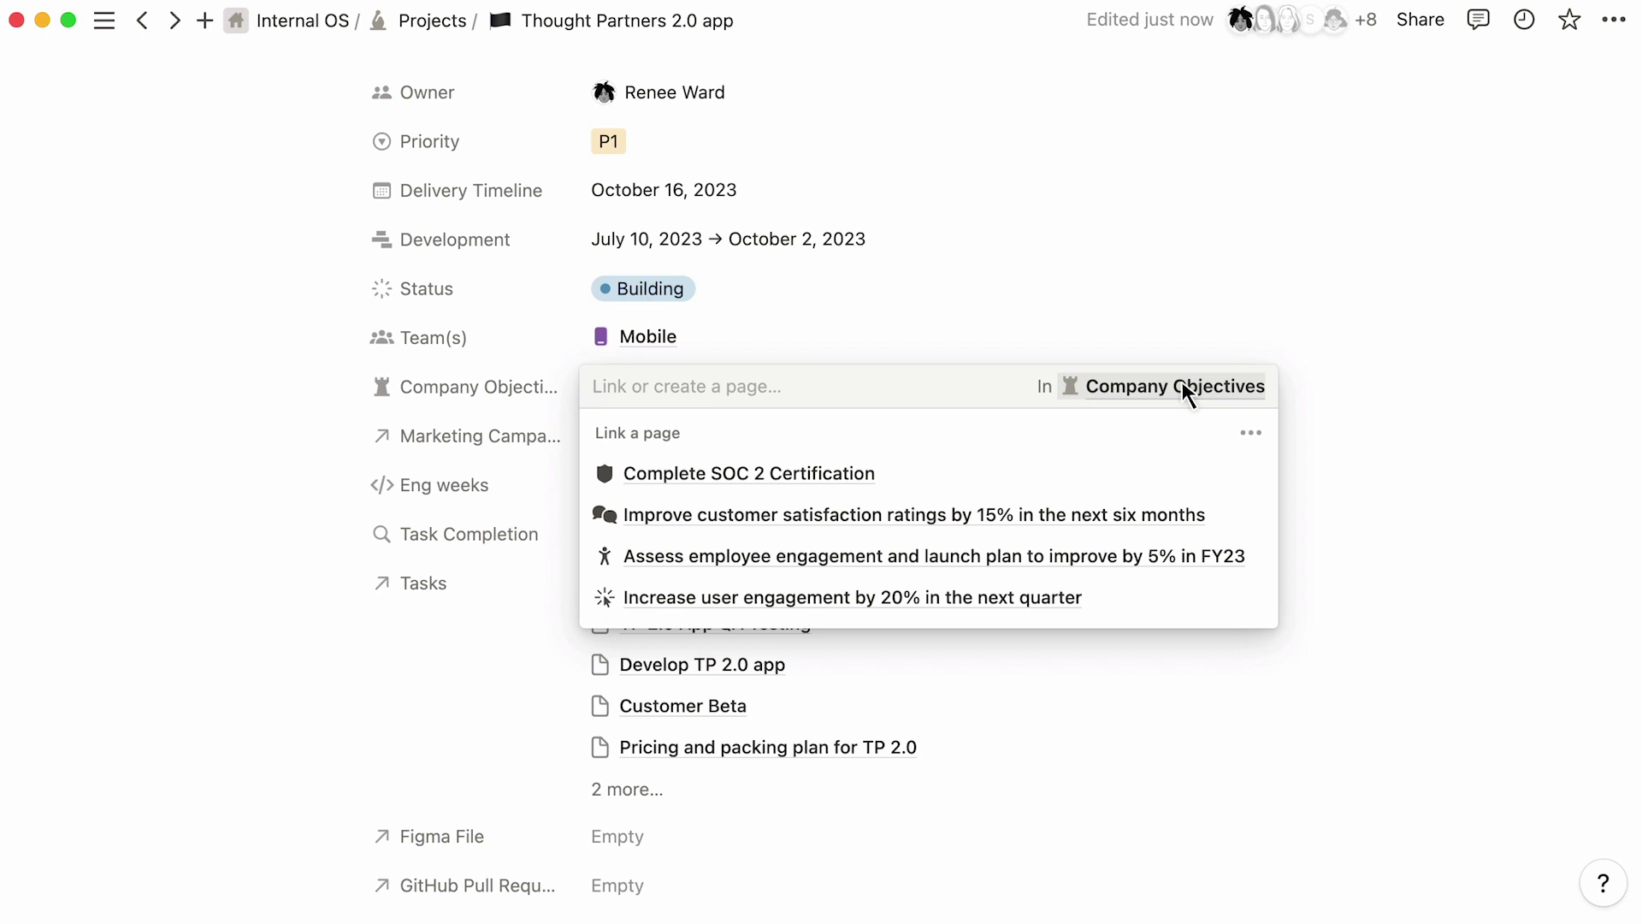
pyautogui.click(1340, 427)
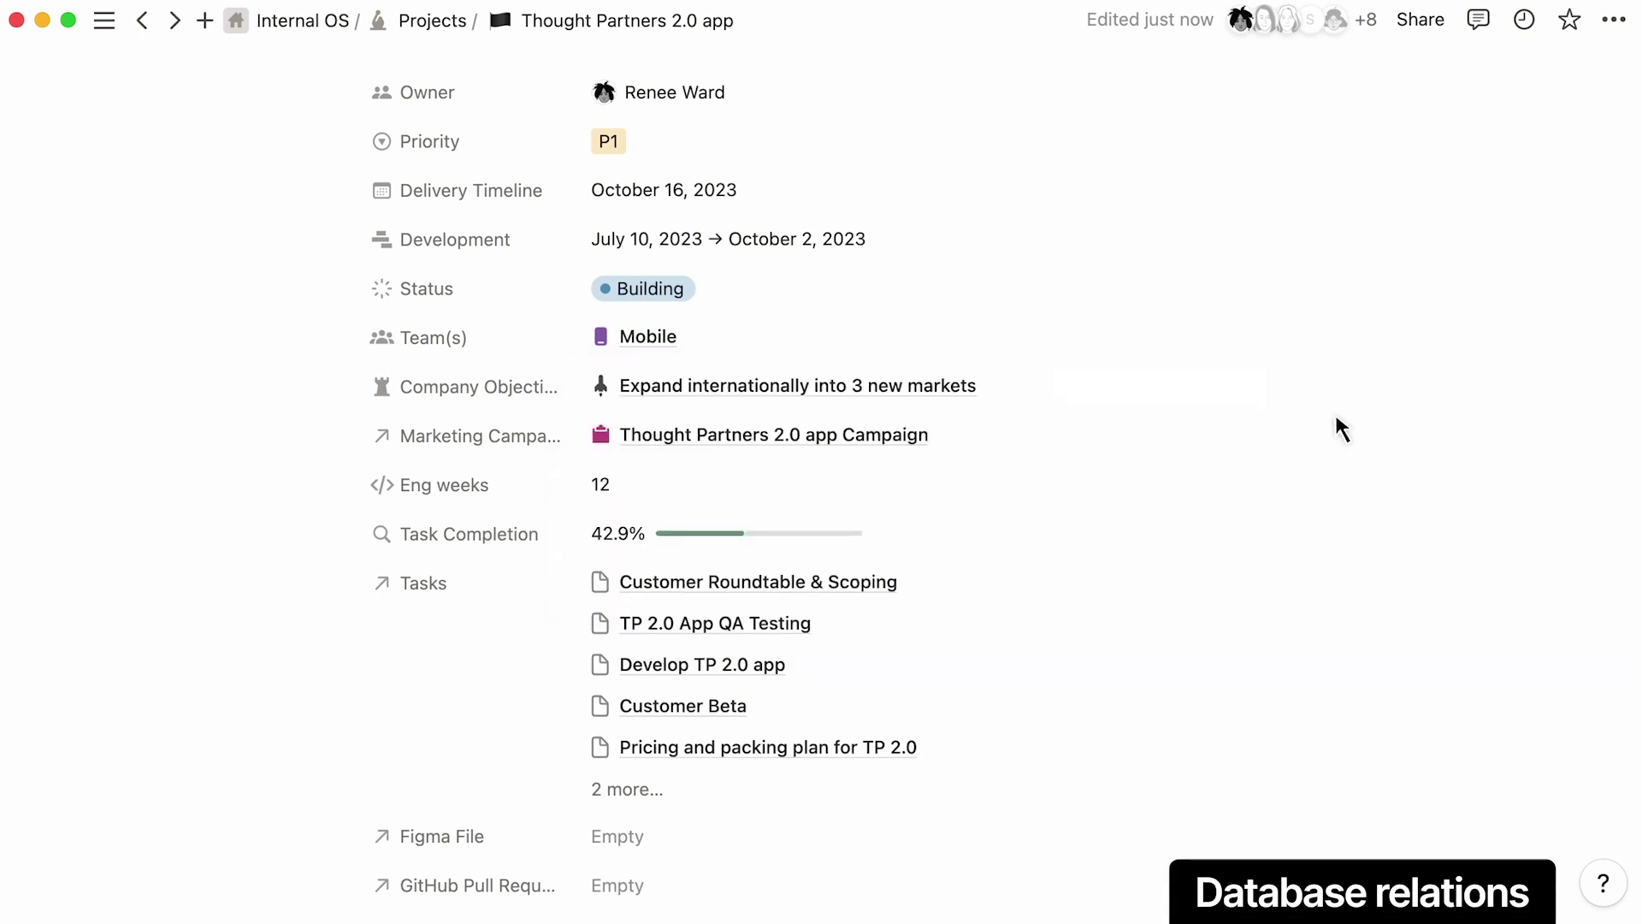
pyautogui.moveTo(1119, 428)
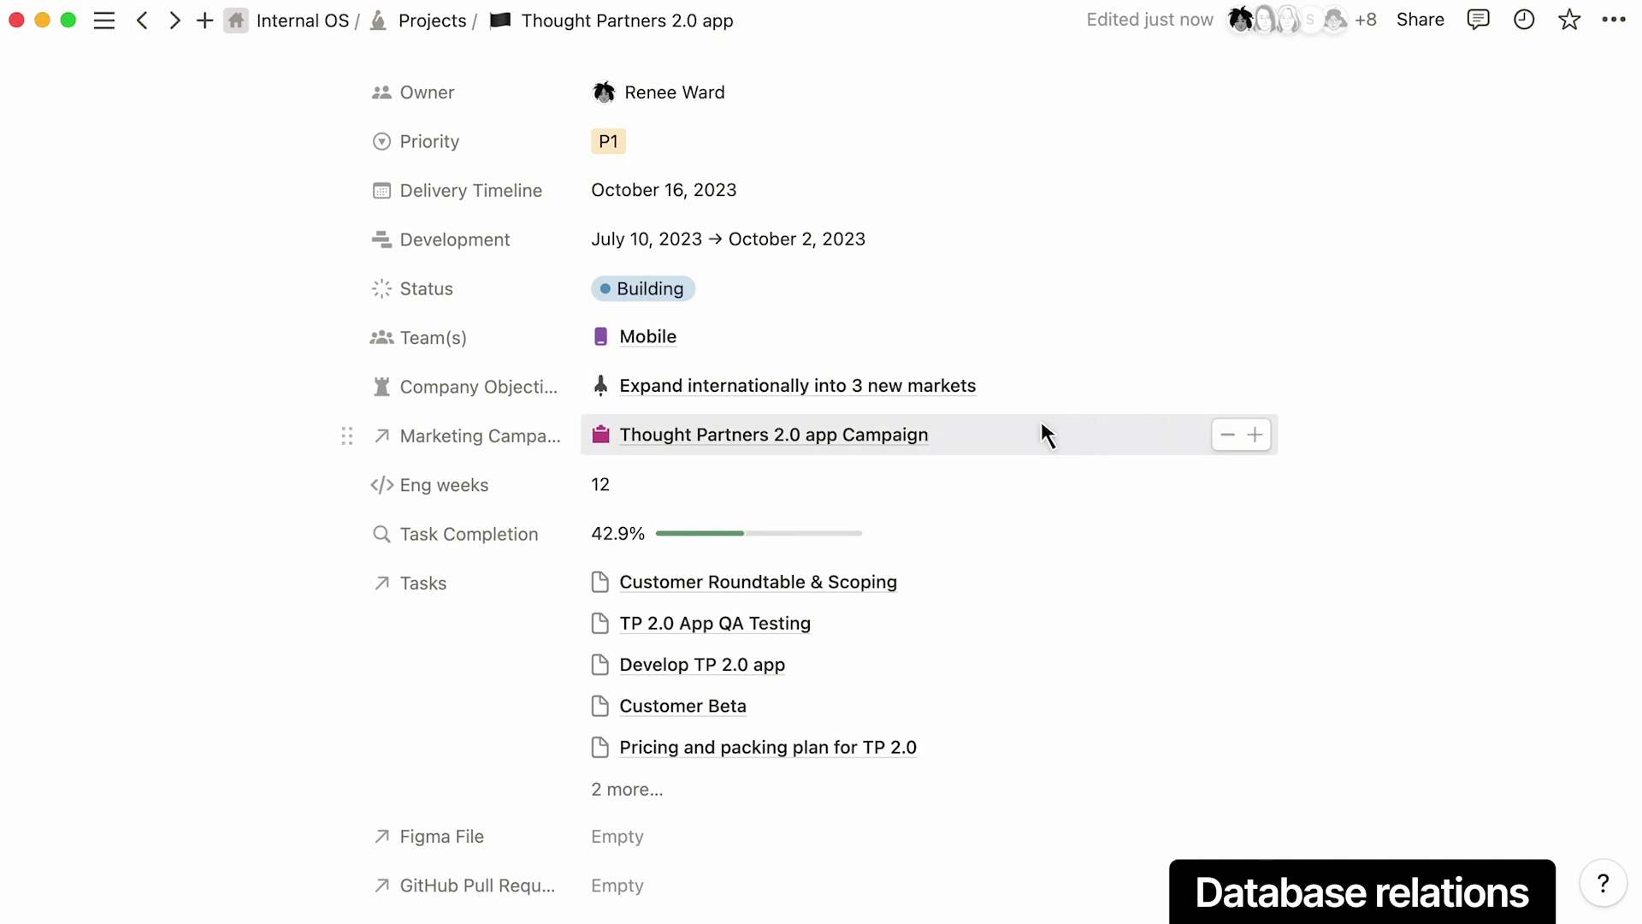
pyautogui.click(1251, 433)
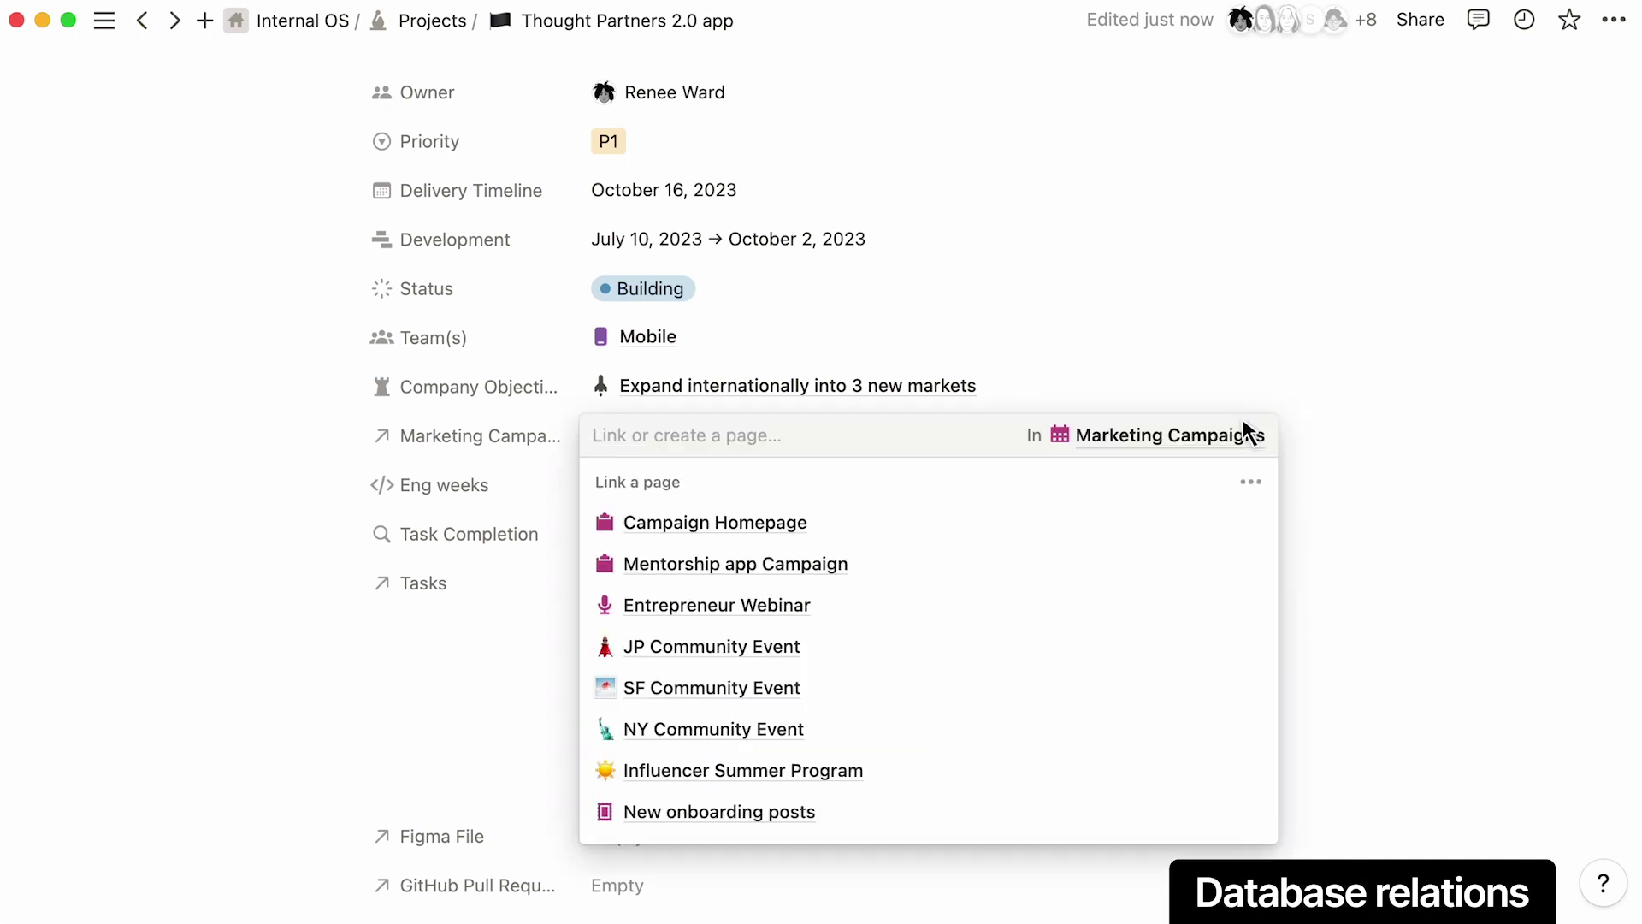
pyautogui.click(1342, 524)
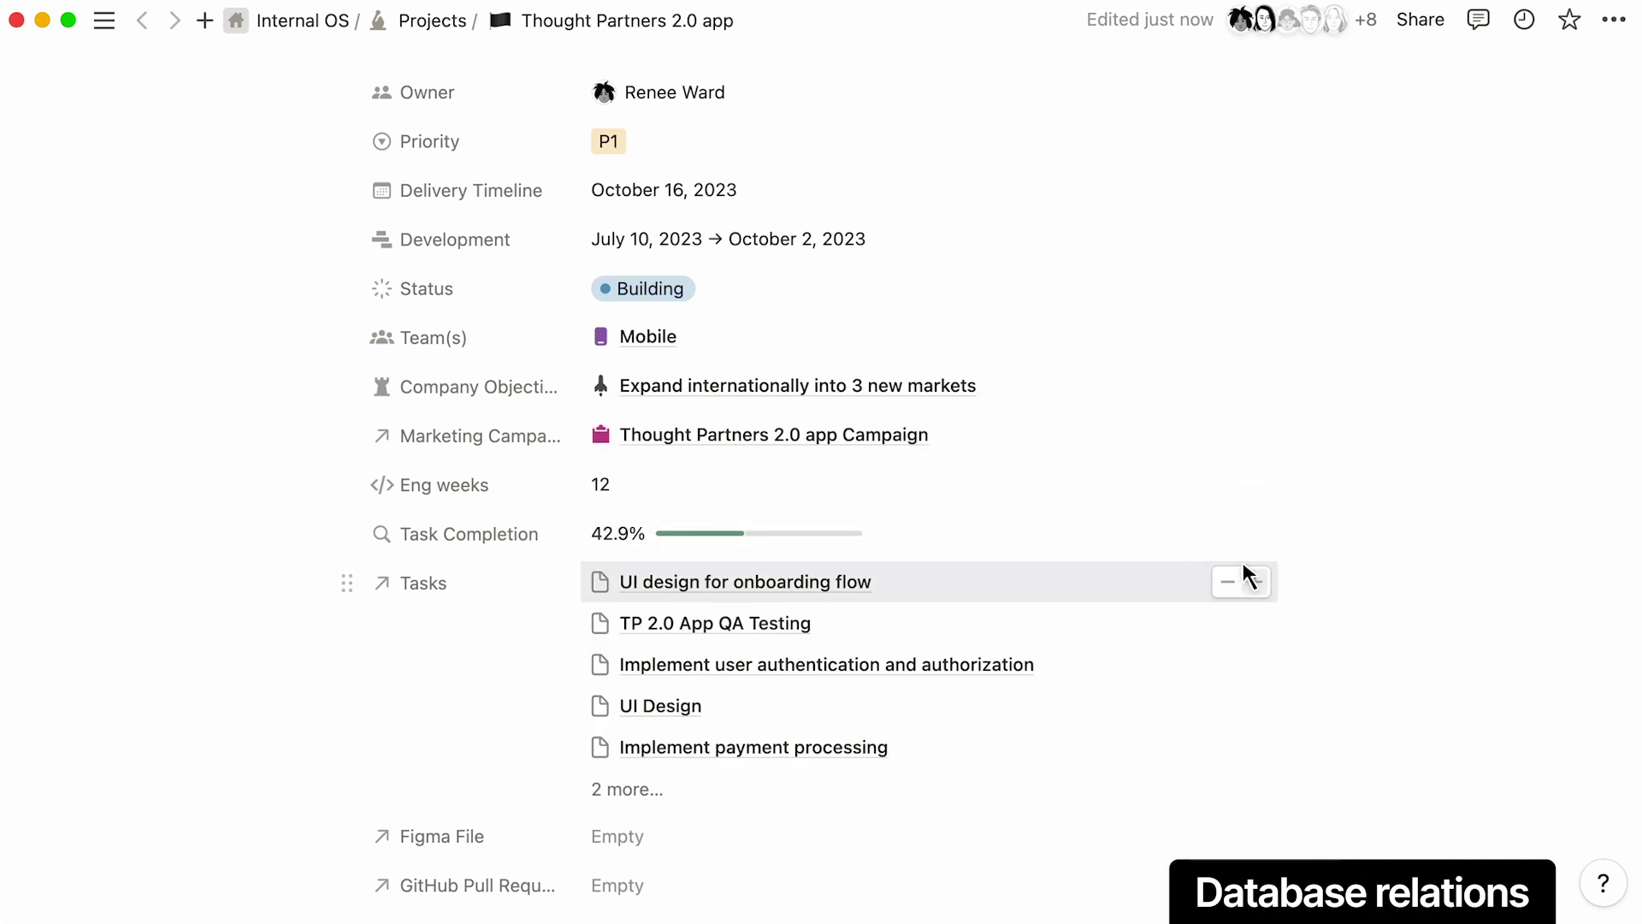
pyautogui.click(1253, 581)
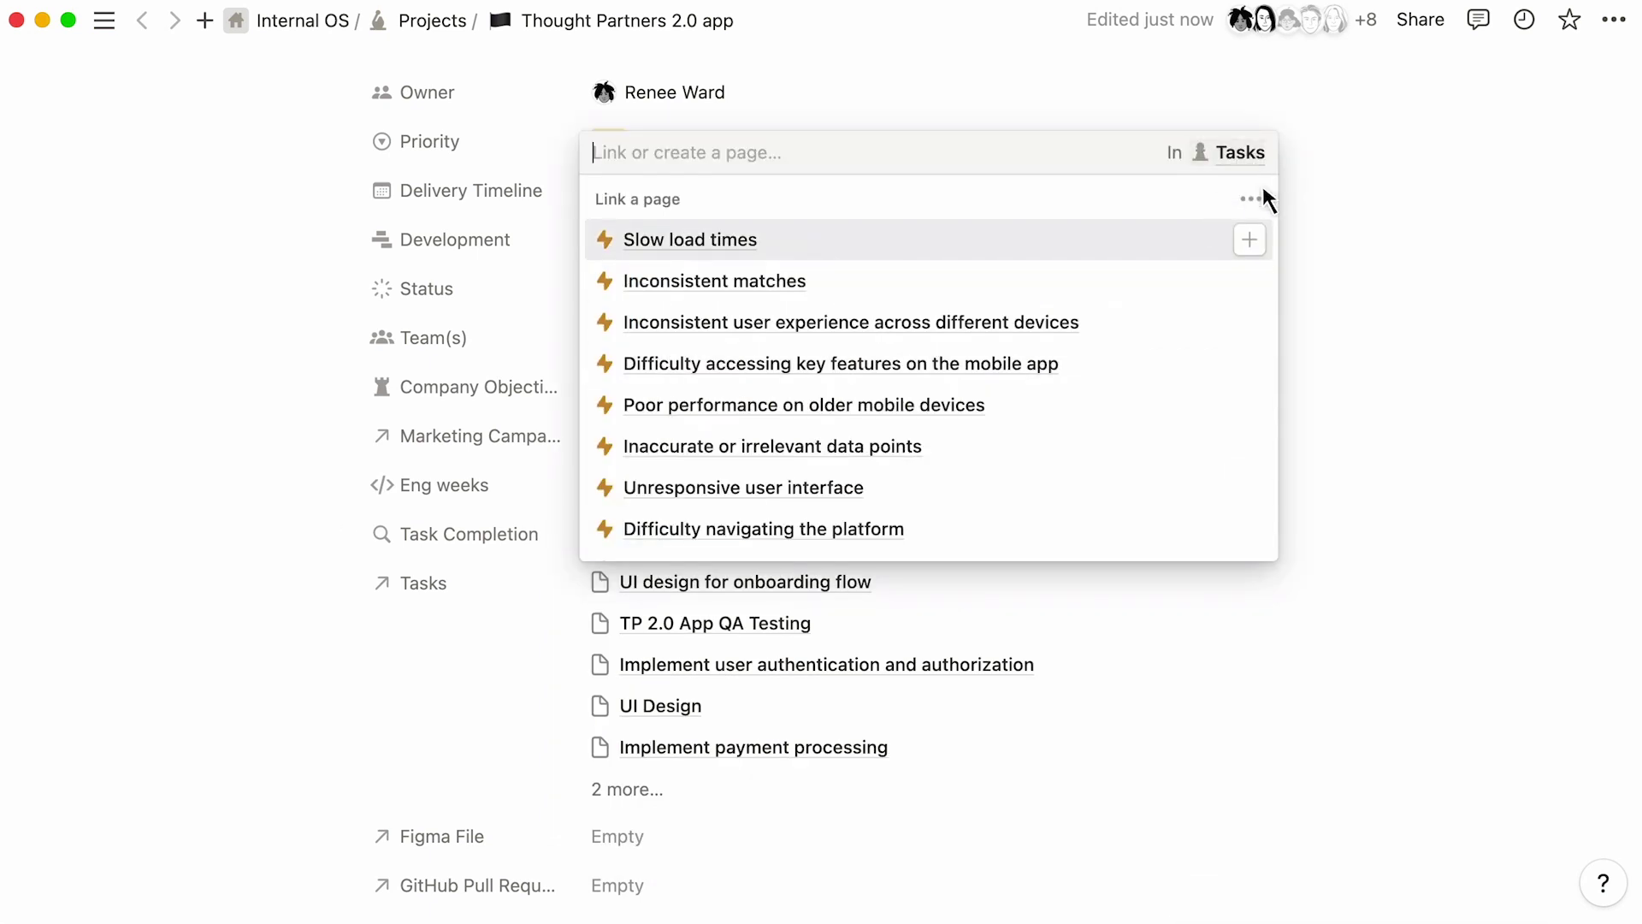
# Step: Link the Sign Up Flow Figma file to the project by pasting its URL
pyautogui.click(1429, 459)
pyautogui.scroll(-5, 1434, 458)
pyautogui.scroll(-2, 1434, 458)
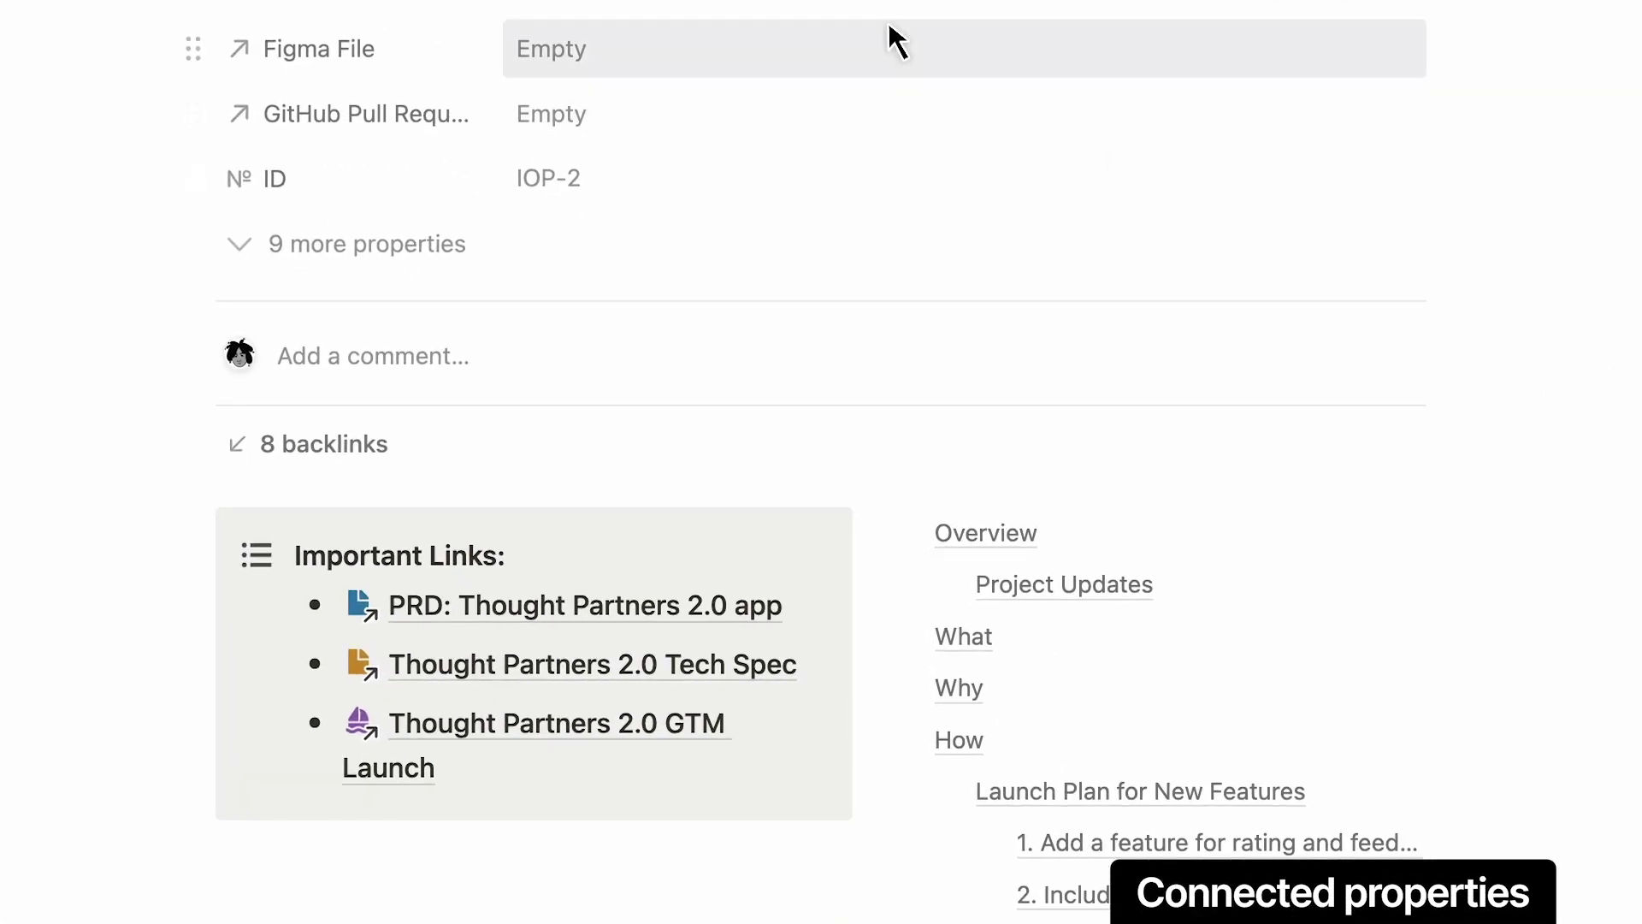
pyautogui.click(890, 38)
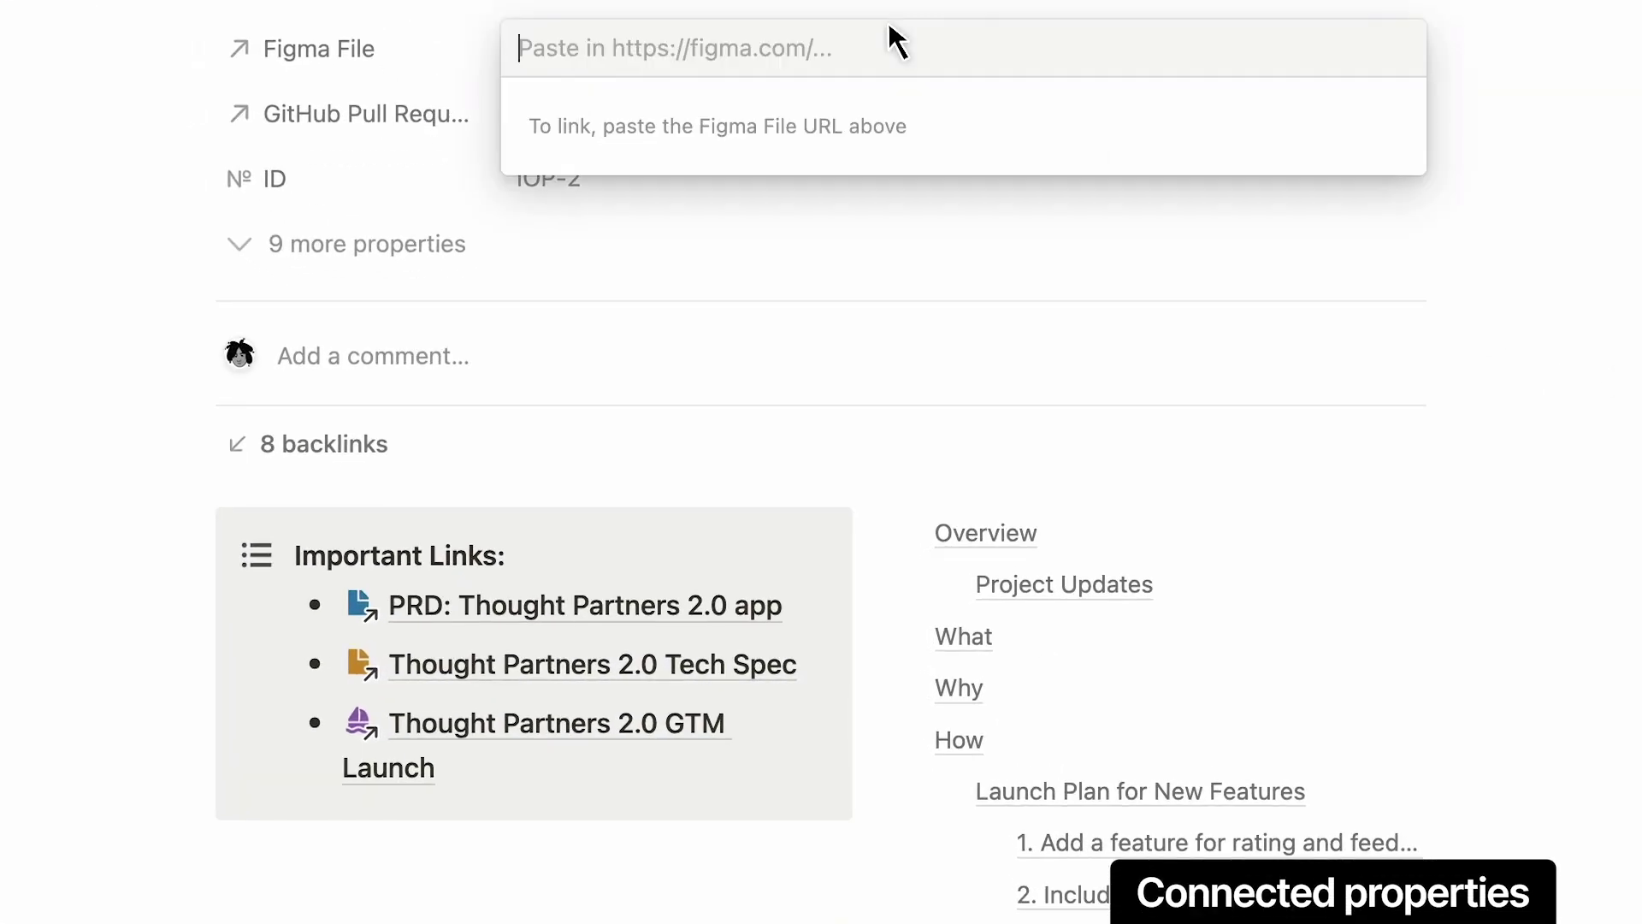
pyautogui.rightClick(891, 37)
pyautogui.click(902, 75)
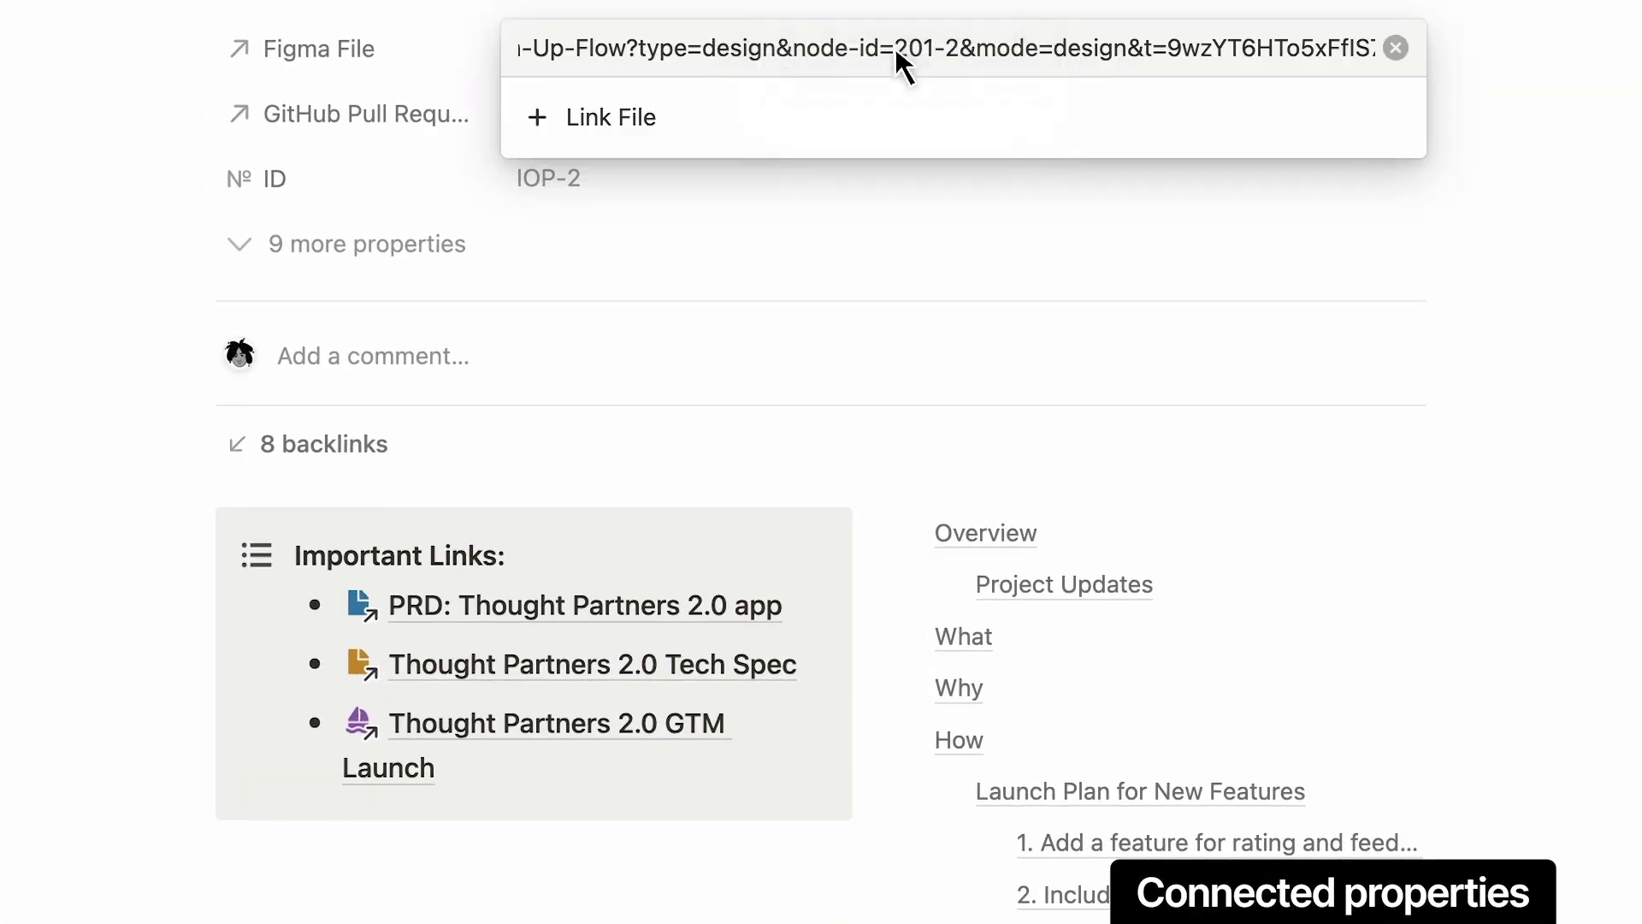
pyautogui.click(843, 101)
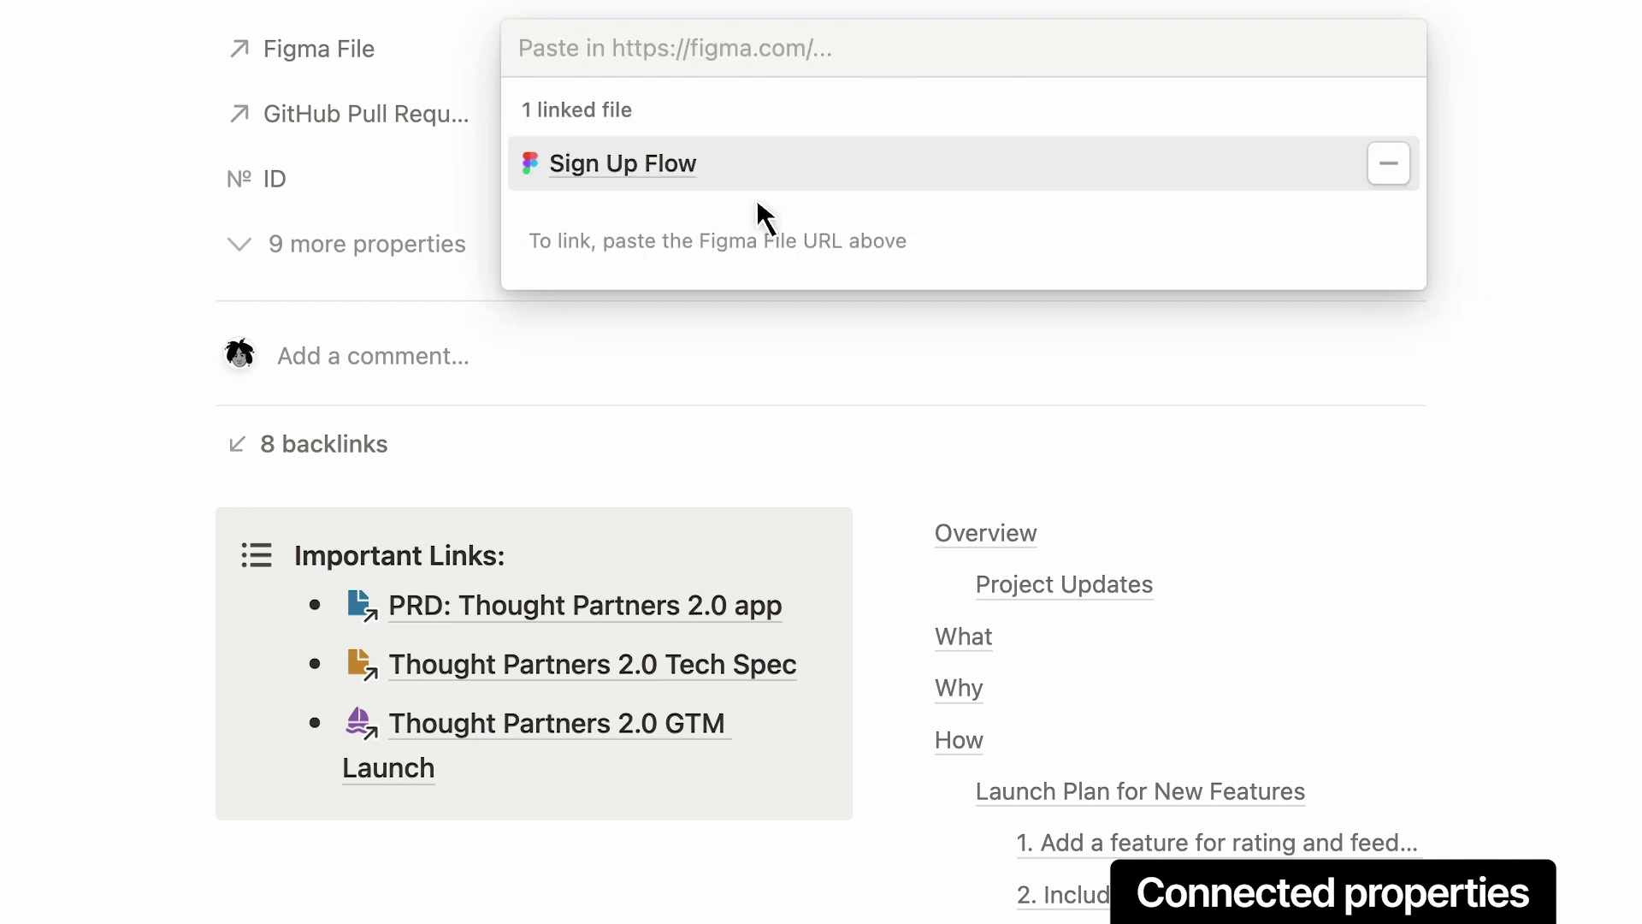
pyautogui.click(578, 404)
# Step: Link the #1 Hello World GitHub pull request, then return to the Projects board
pyautogui.click(764, 92)
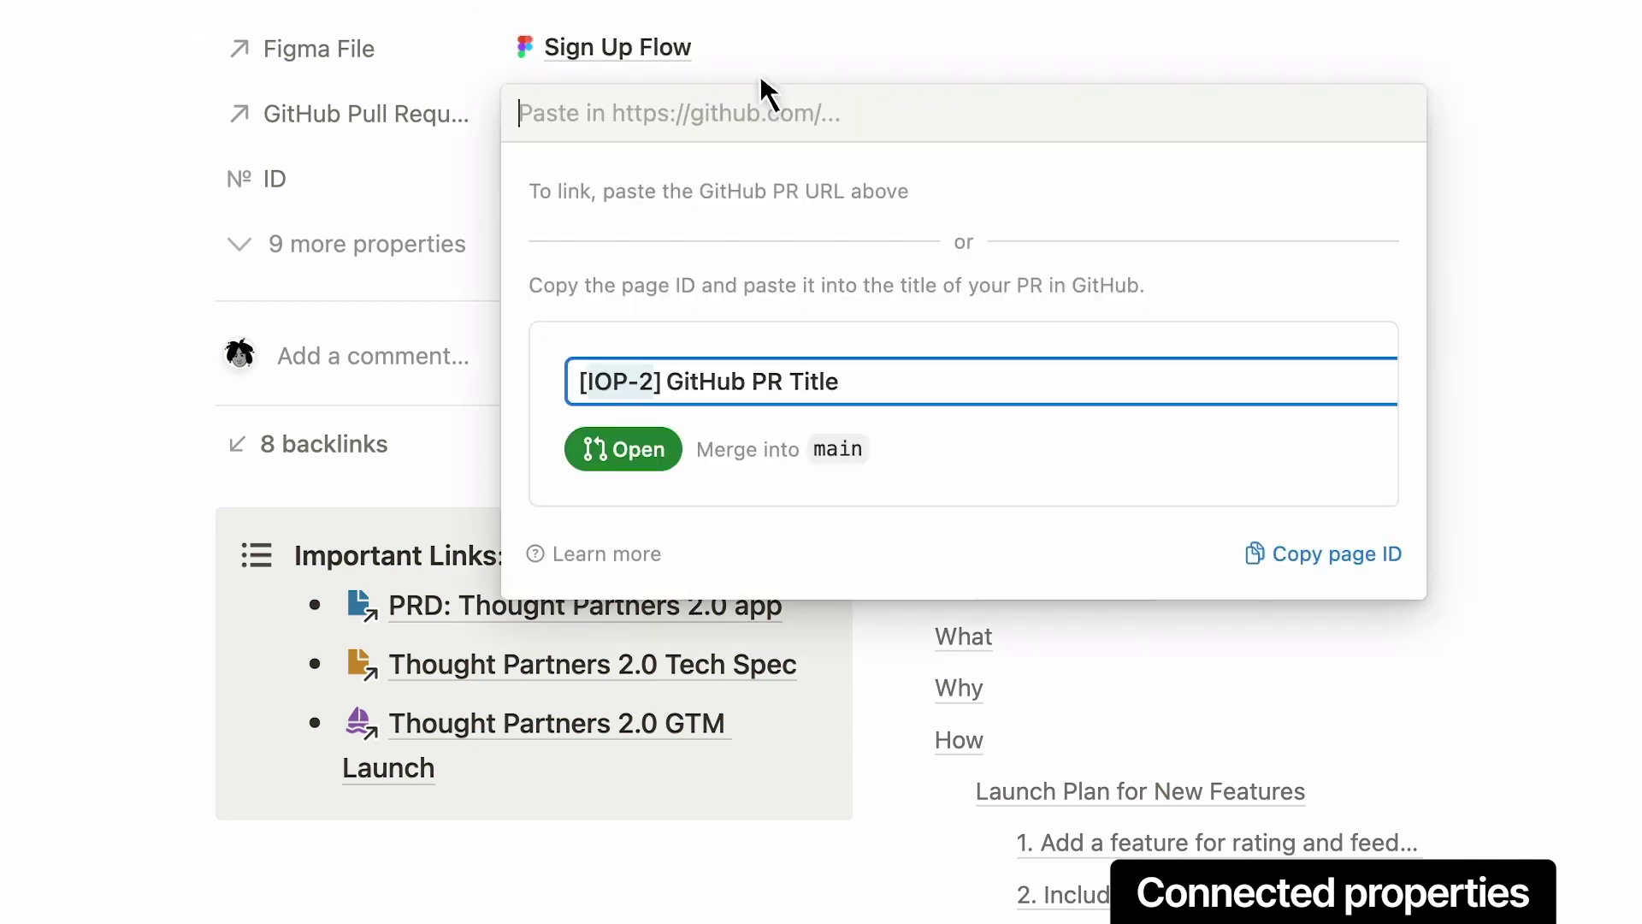
pyautogui.rightClick(763, 89)
pyautogui.click(787, 128)
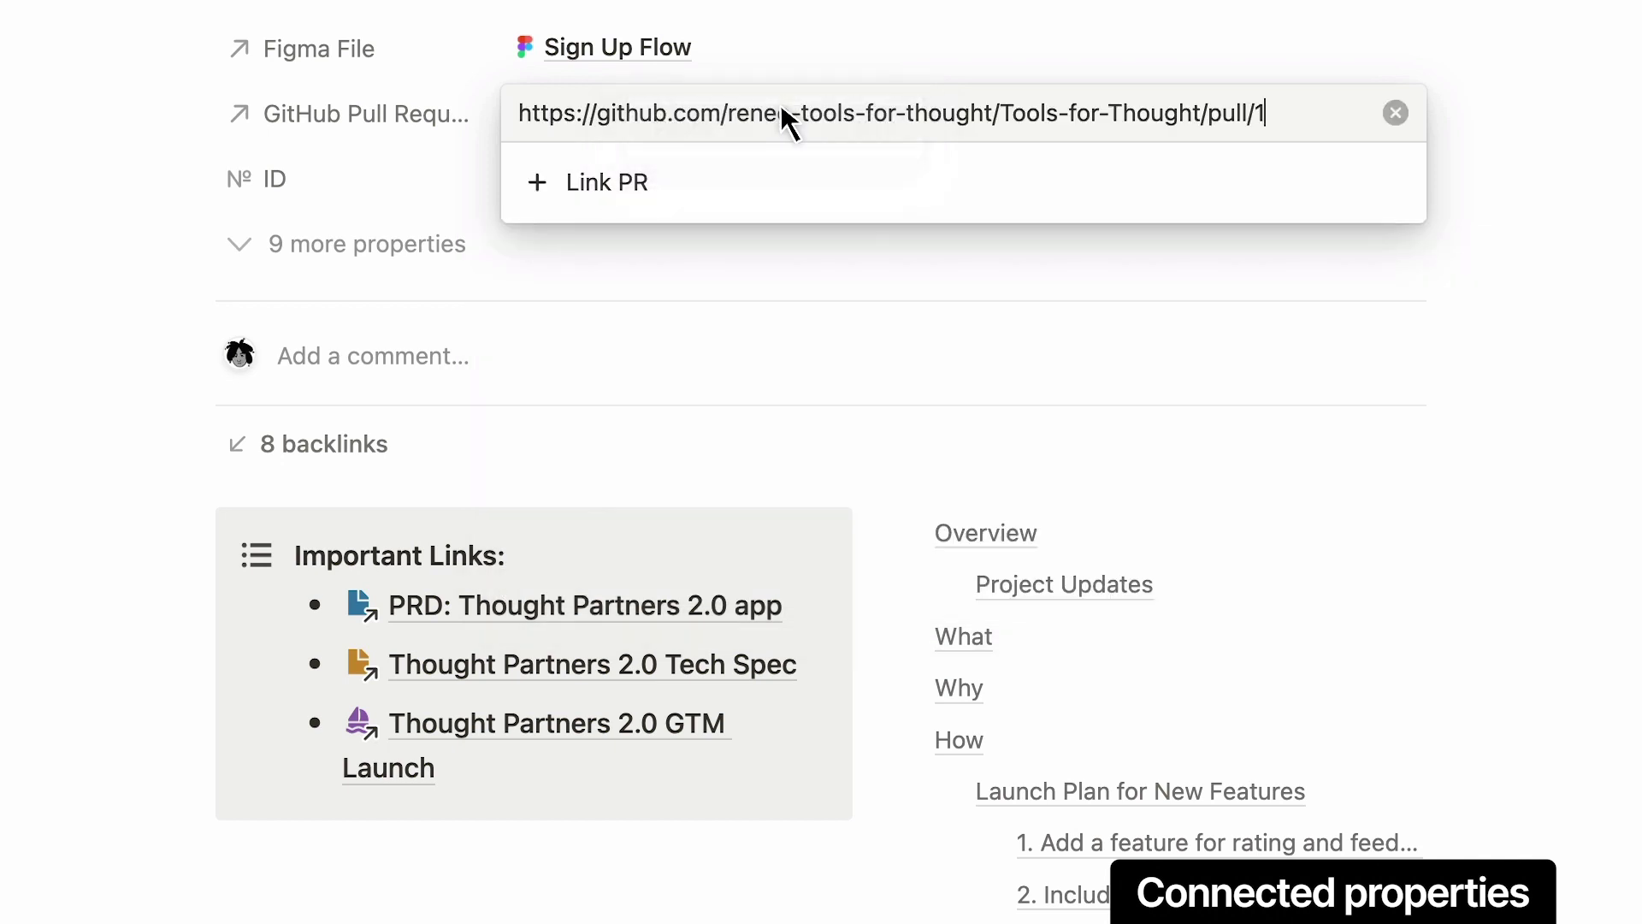
pyautogui.click(697, 176)
pyautogui.click(51, 306)
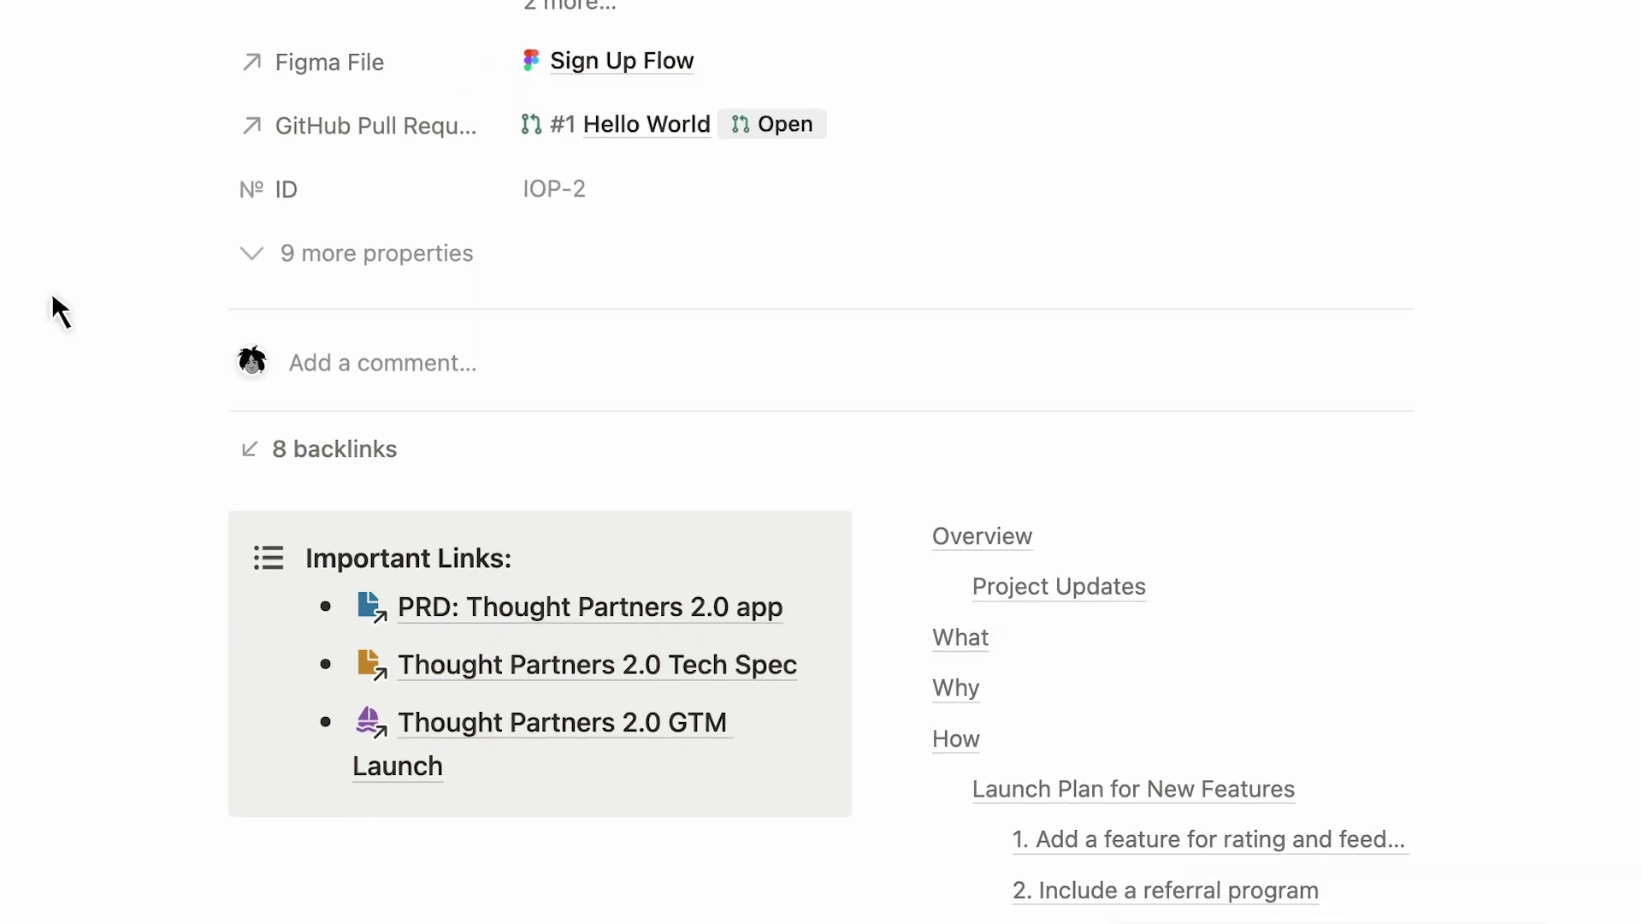
pyautogui.click(431, 20)
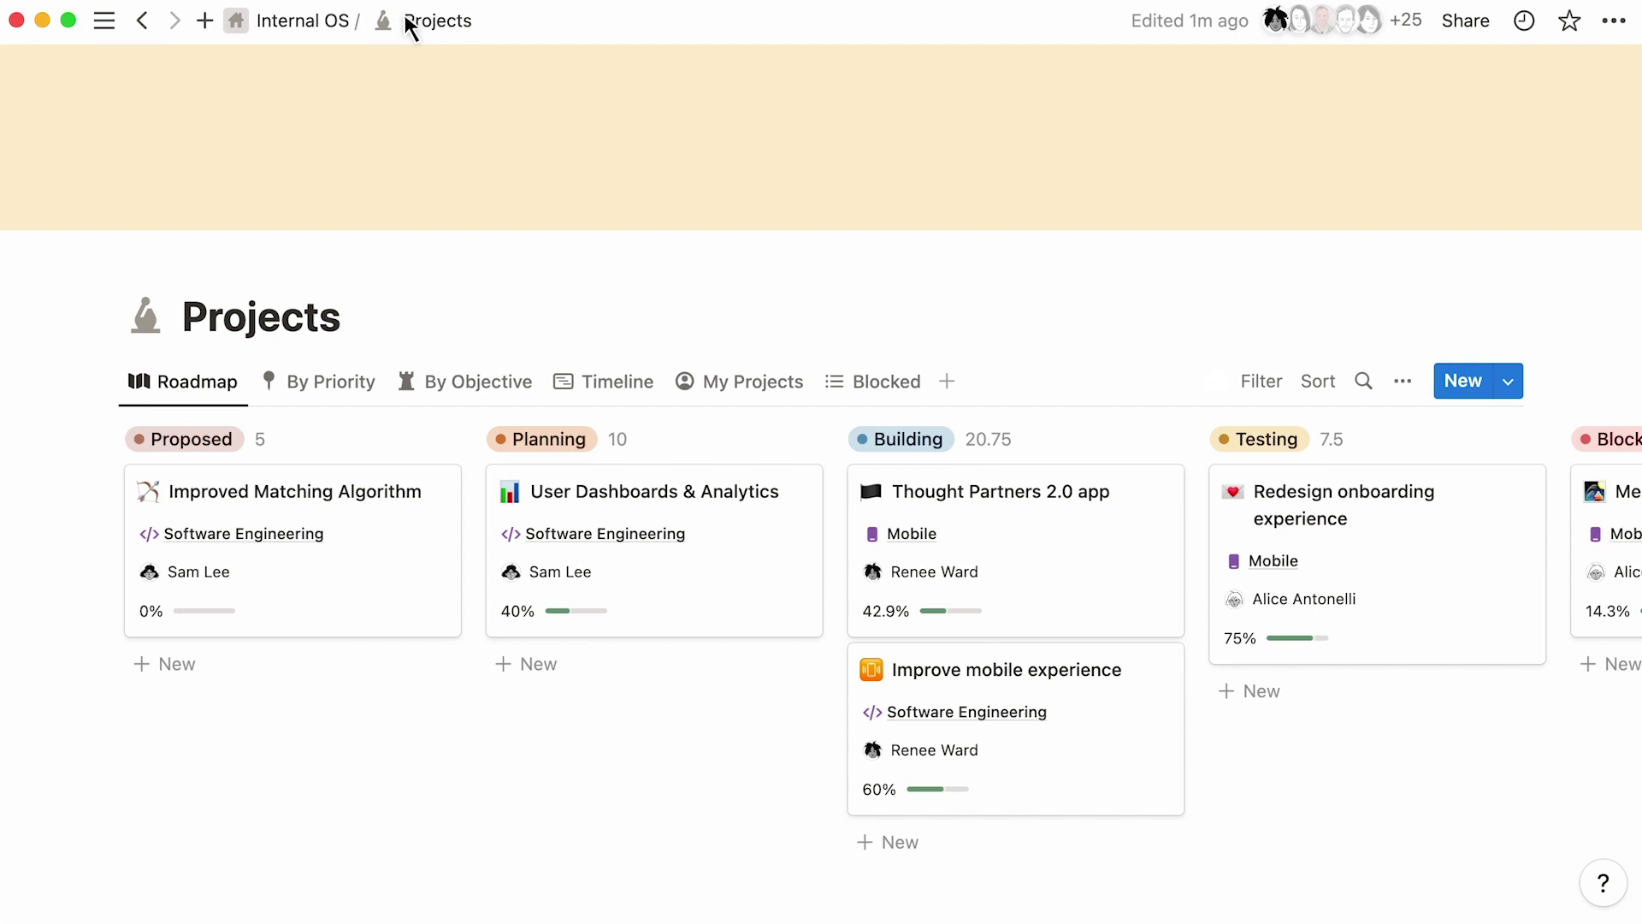
# Step: Switch to the By Priority table view, grouping projects under P0 and P1
pyautogui.click(310, 385)
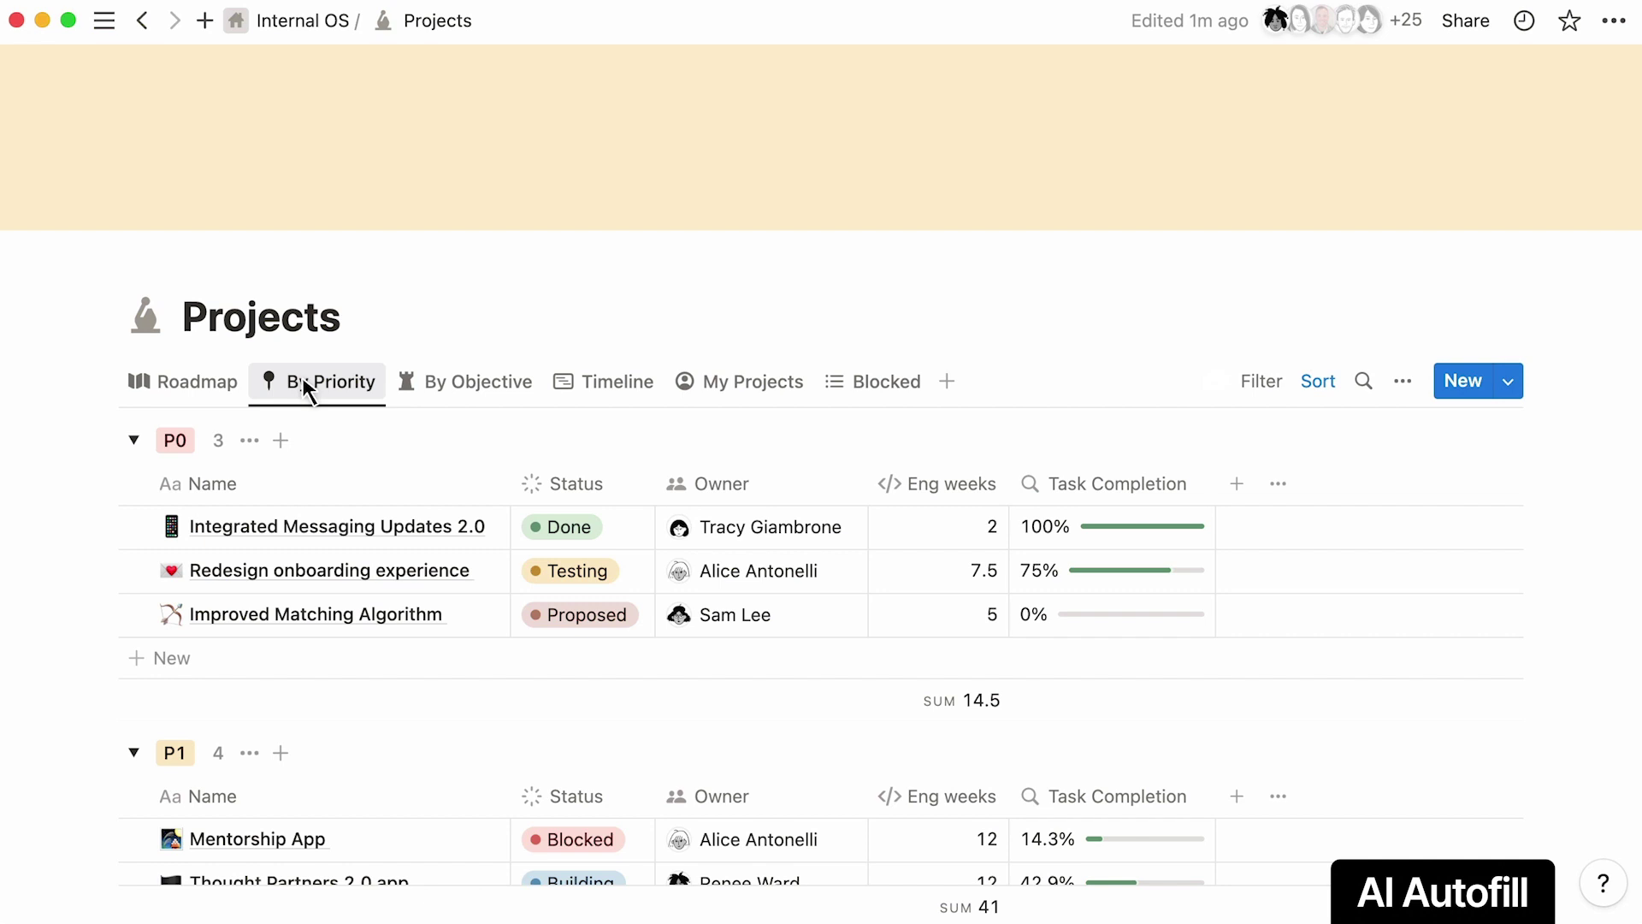
# Step: Add an AI summary column with a custom three-bullet beginner prompt and fill it for all projects
pyautogui.click(1237, 484)
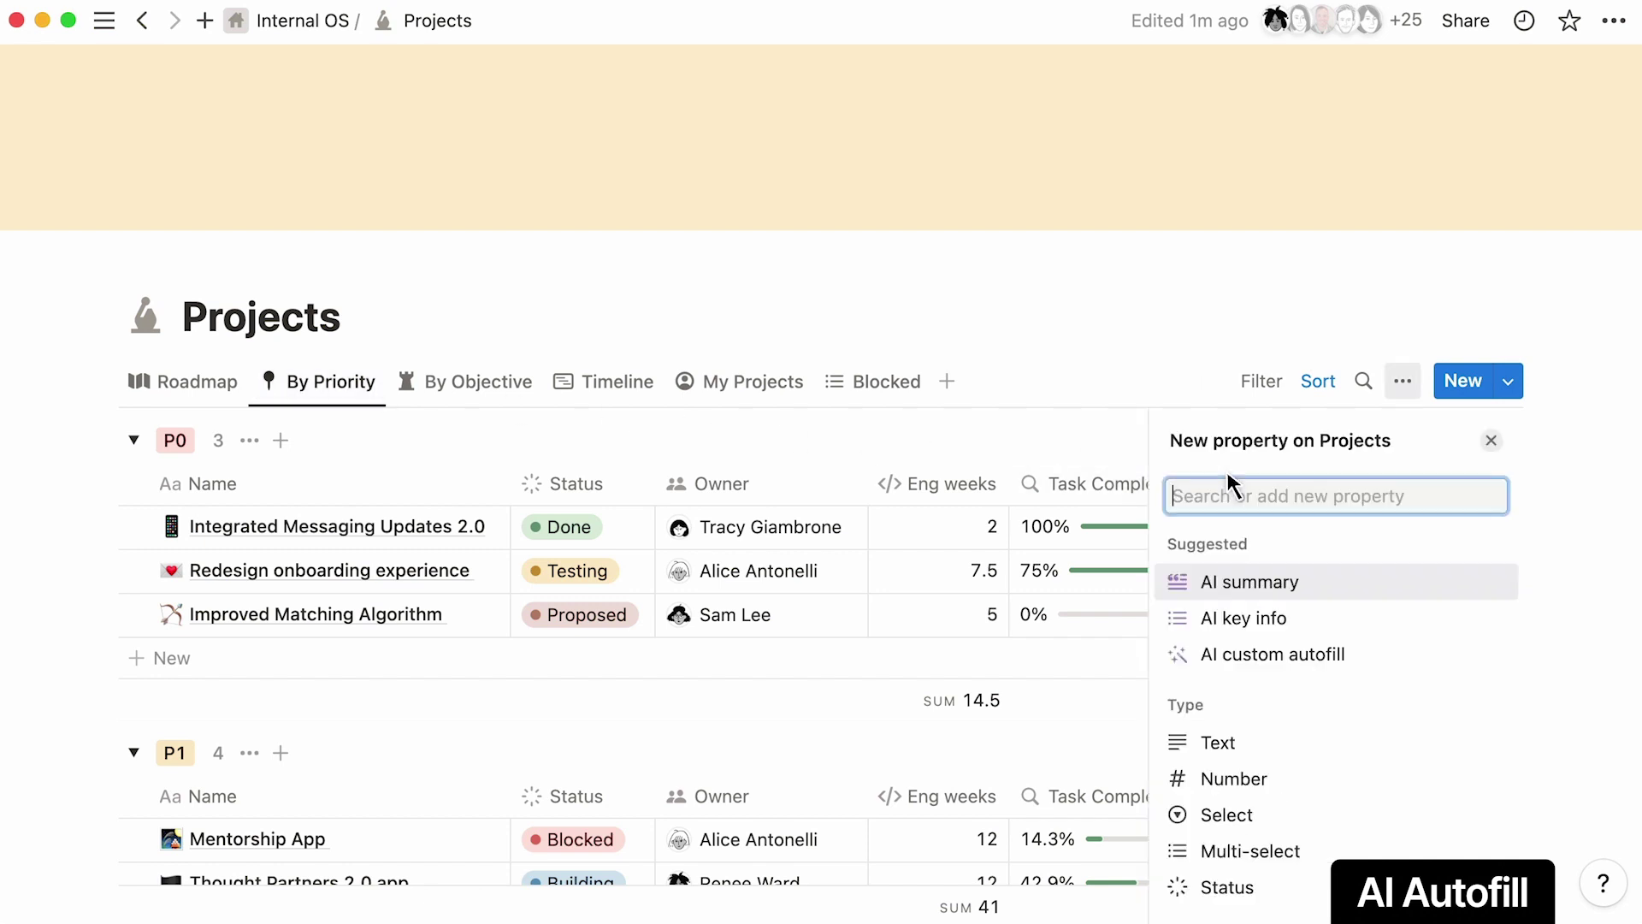
pyautogui.click(1331, 575)
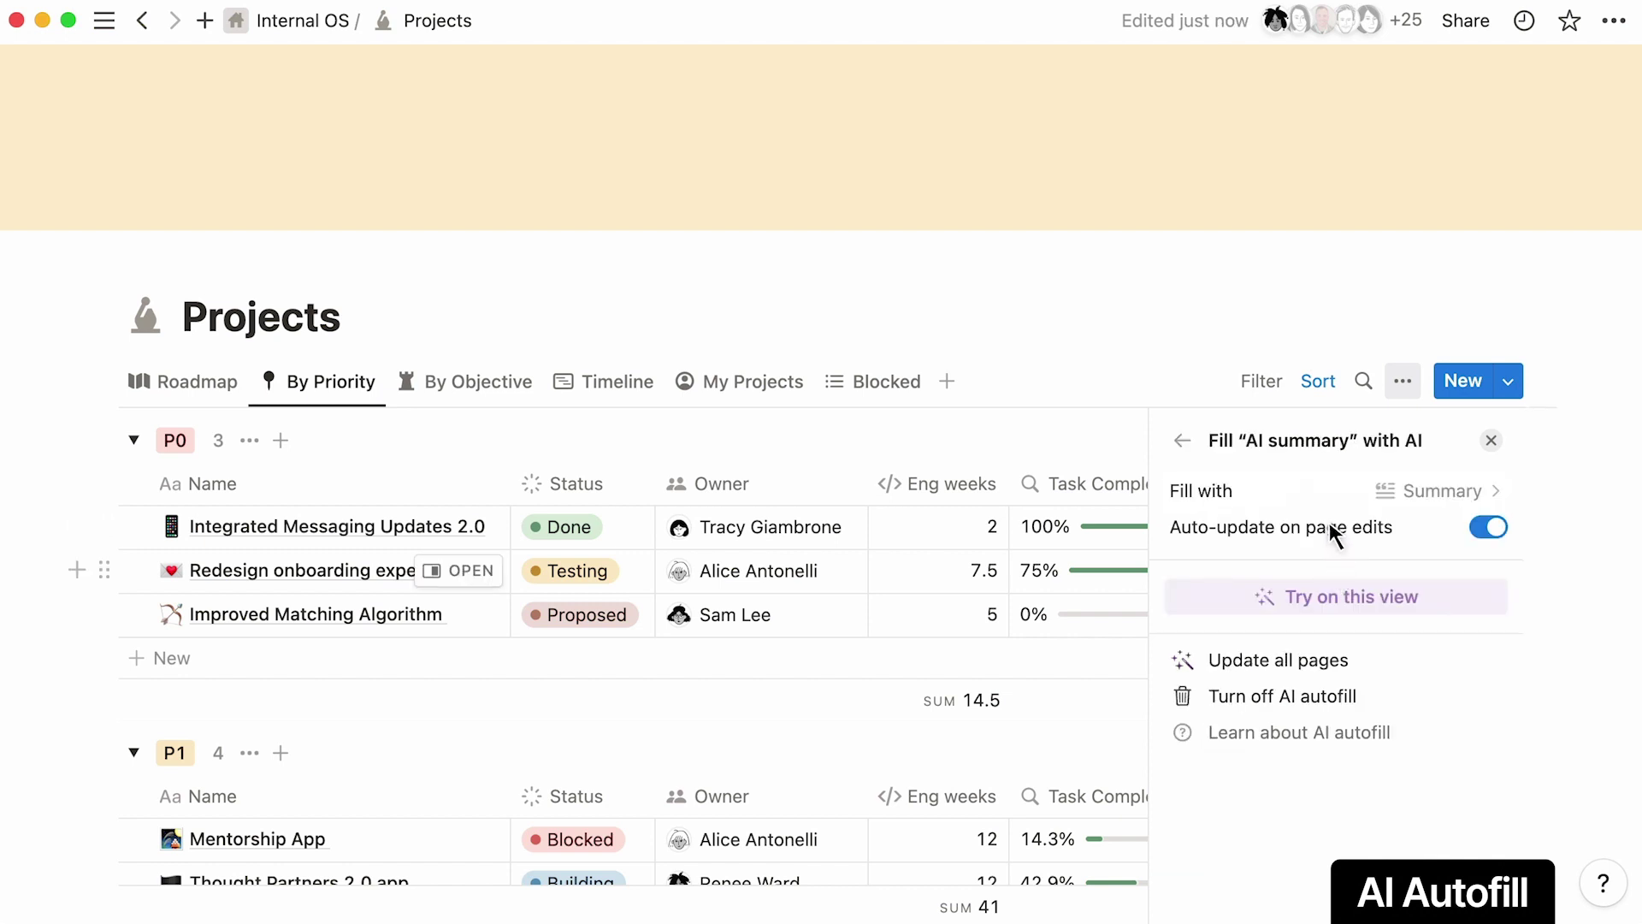
pyautogui.click(1323, 479)
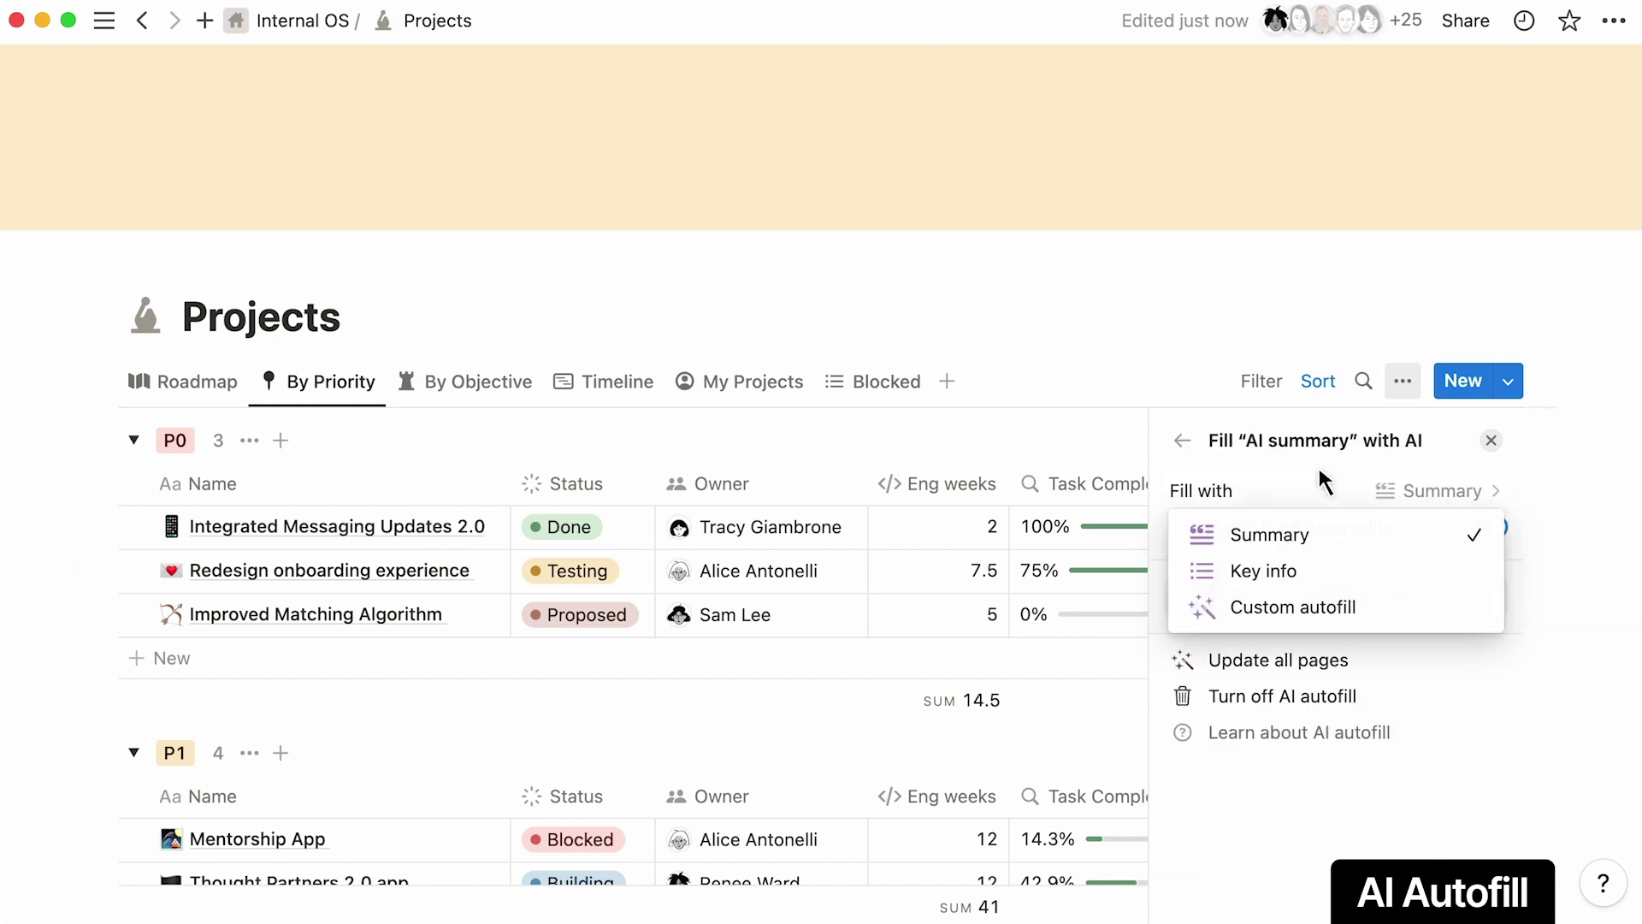
pyautogui.click(1386, 601)
pyautogui.click(1360, 609)
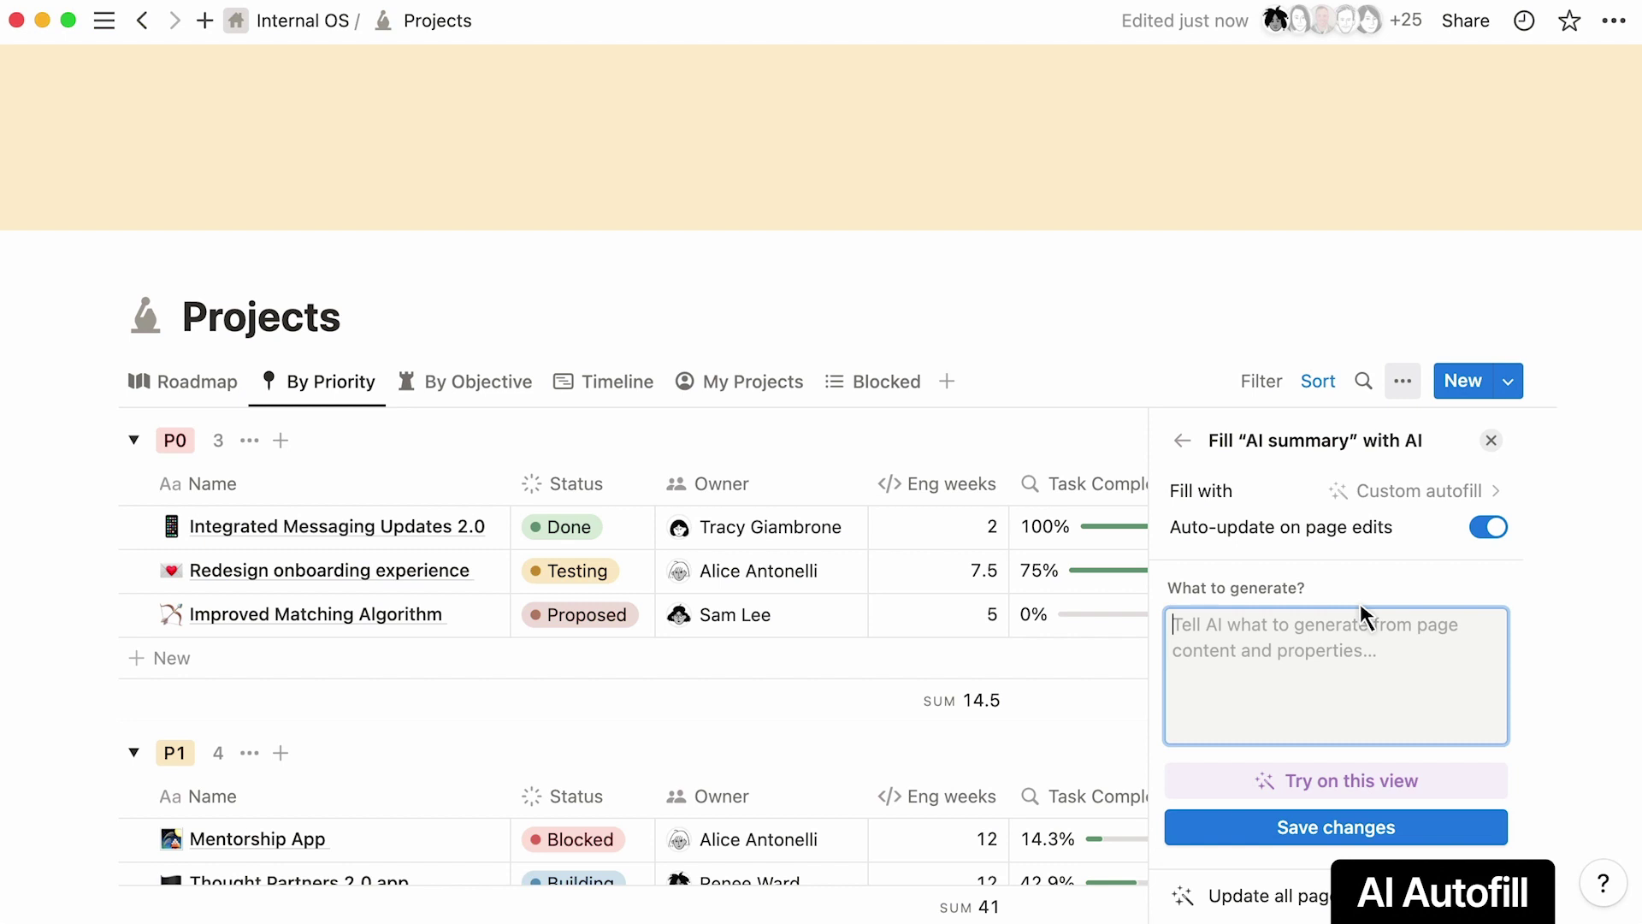
pyautogui.rightClick(1360, 609)
pyautogui.click(1363, 640)
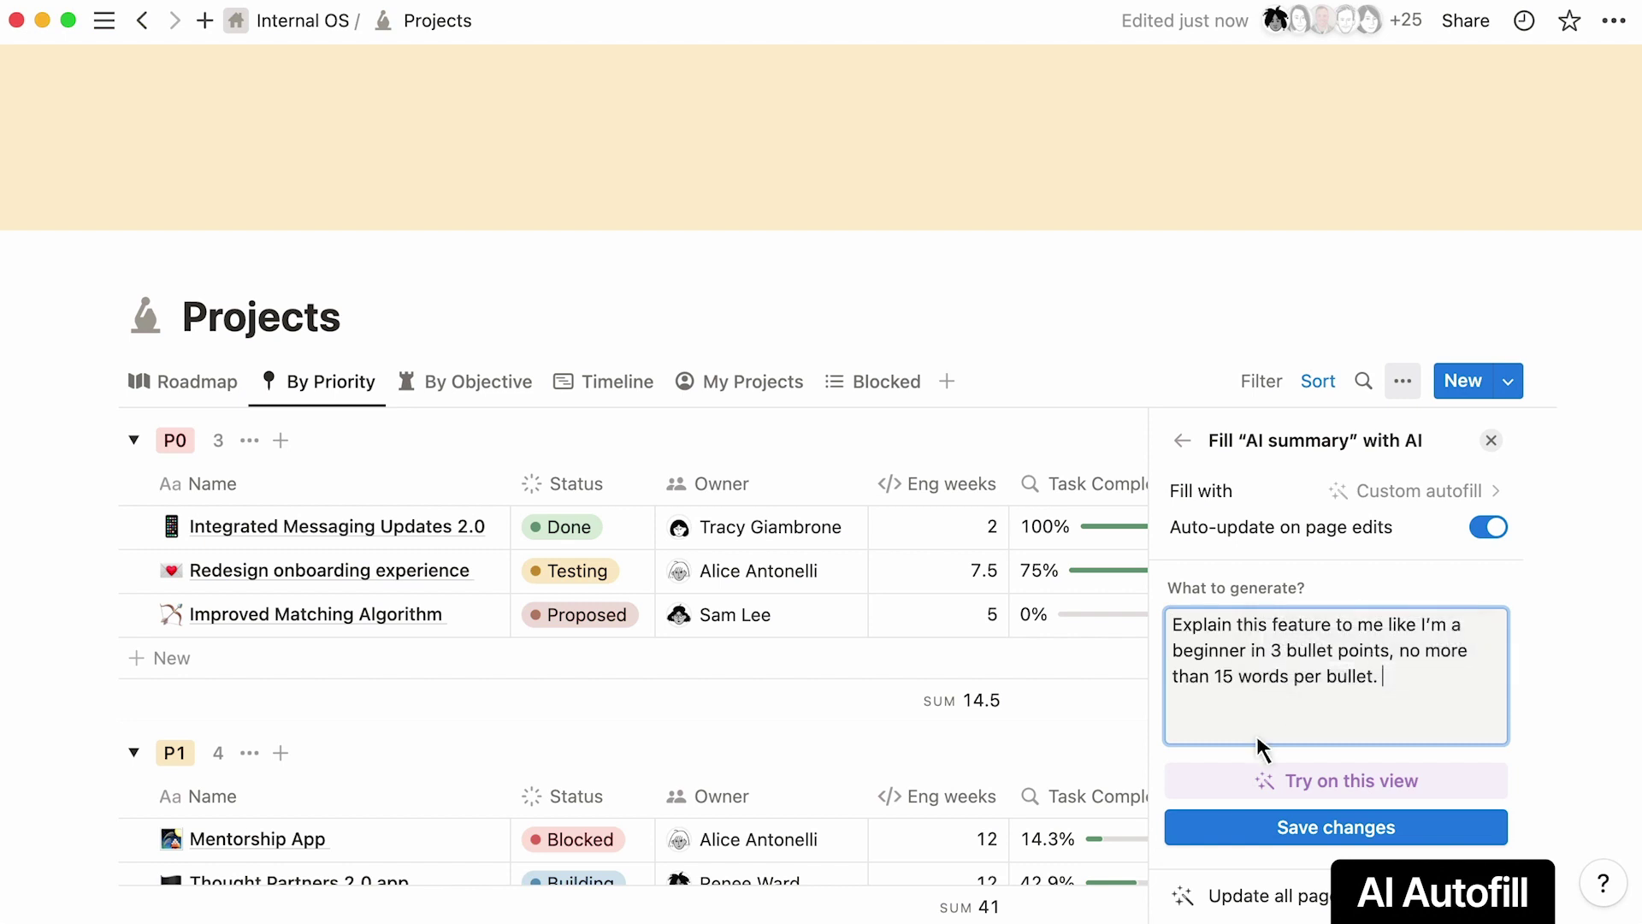
pyautogui.click(1202, 826)
pyautogui.click(1363, 834)
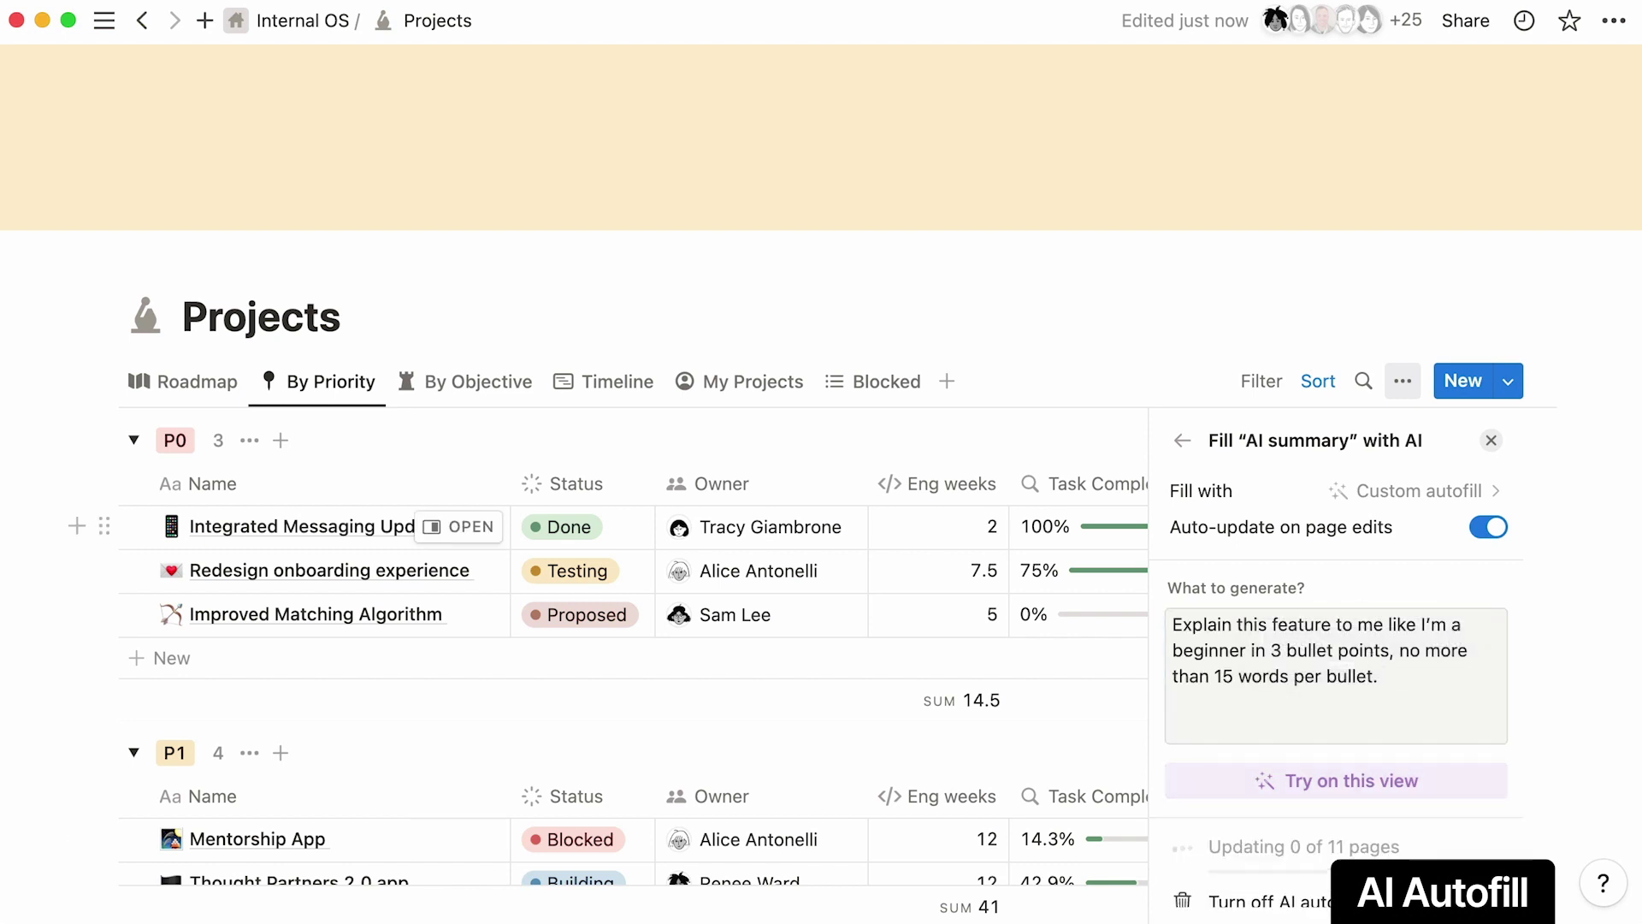
pyautogui.scroll(-5, 1097, 405)
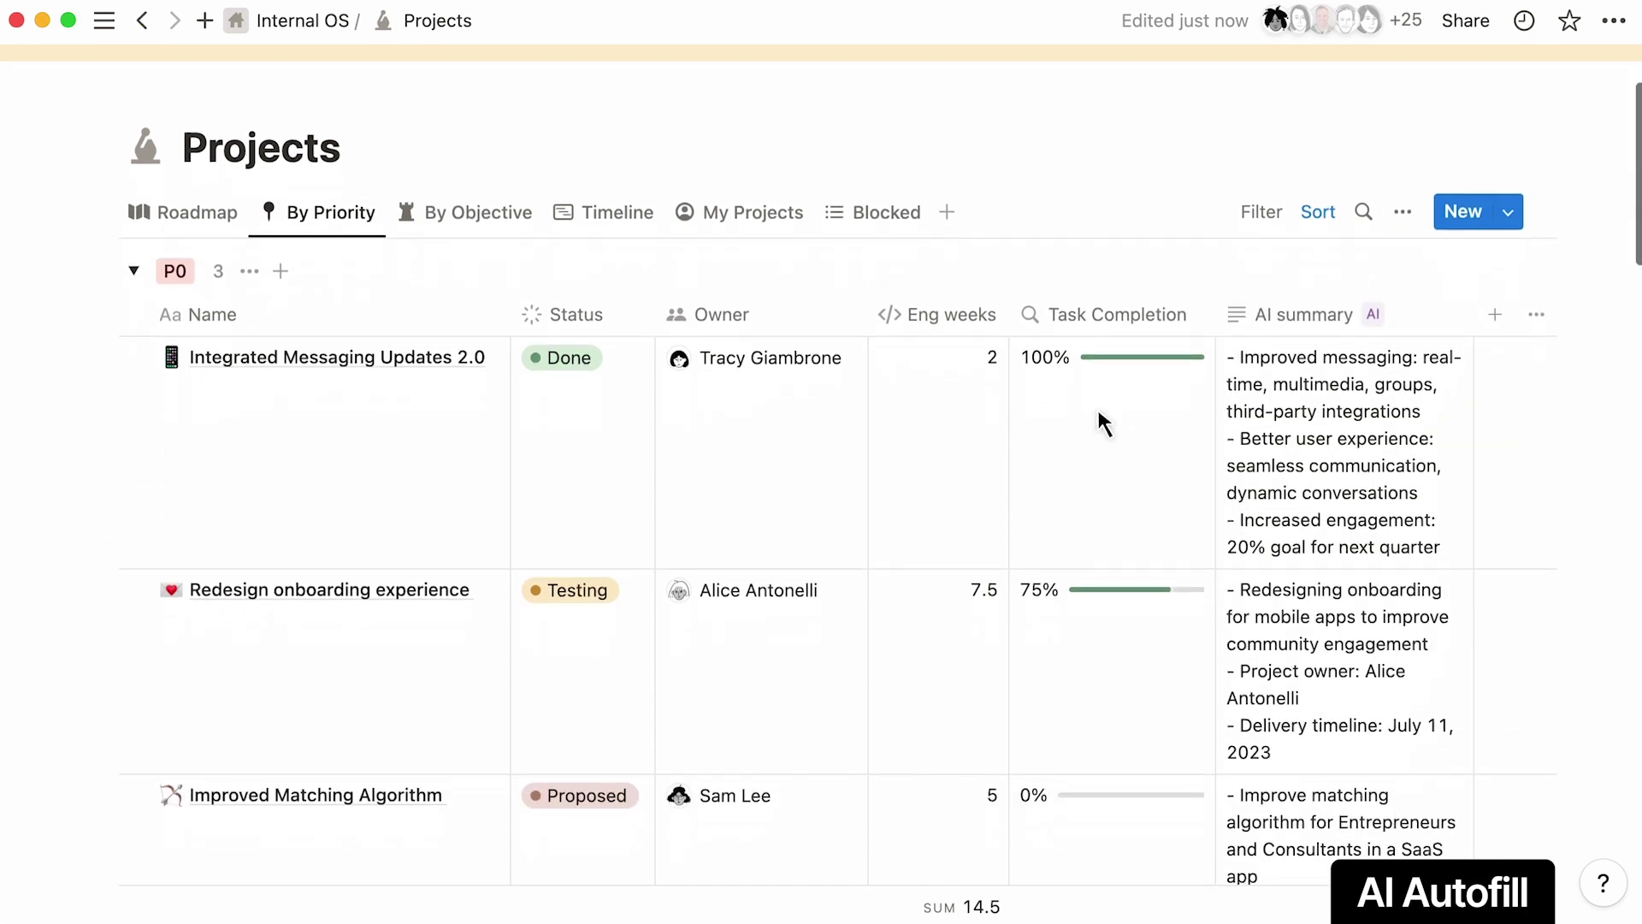
# Step: Add an AI custom autofill column with the user-story prompt and generate it for all projects
pyautogui.click(1495, 123)
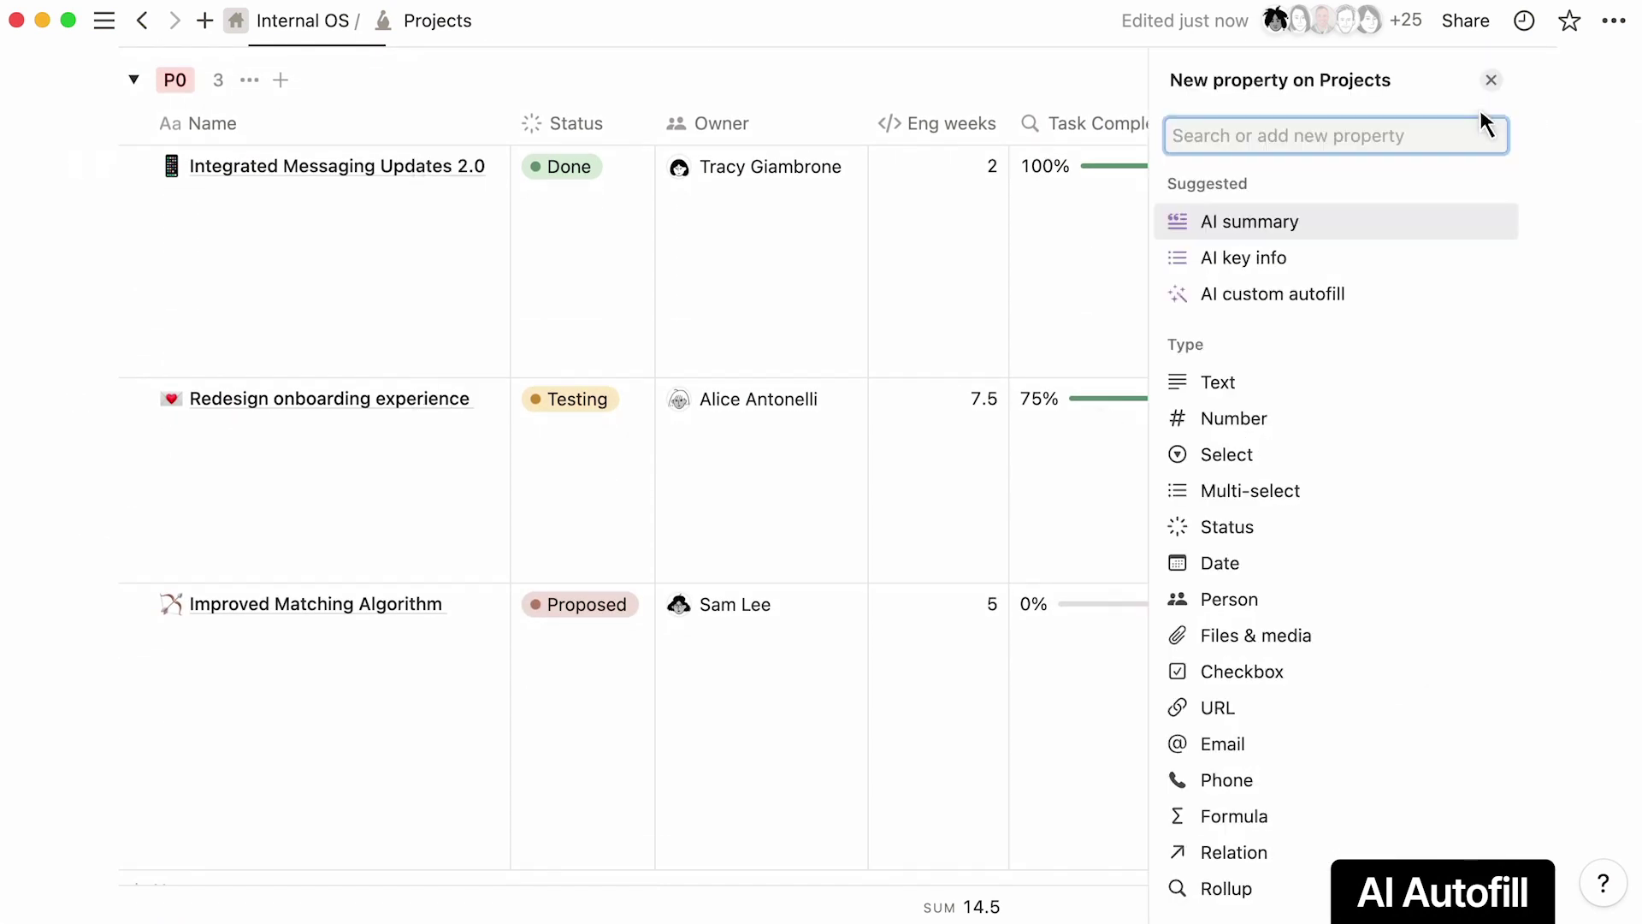
pyautogui.click(1428, 291)
pyautogui.rightClick(1430, 265)
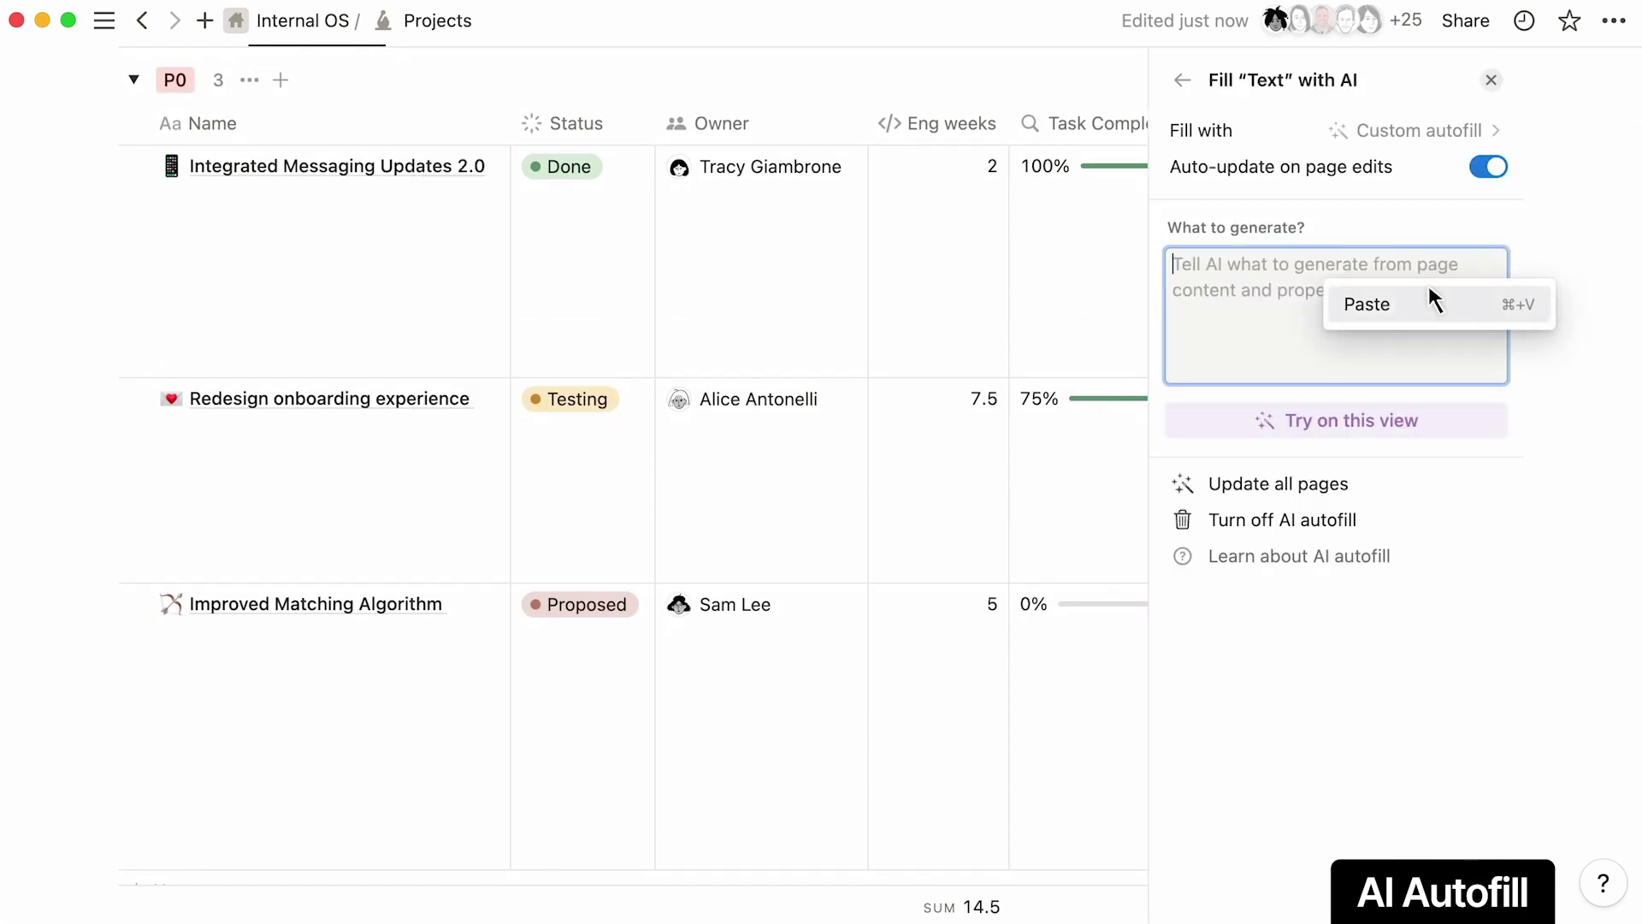
pyautogui.click(1430, 292)
pyautogui.click(1429, 460)
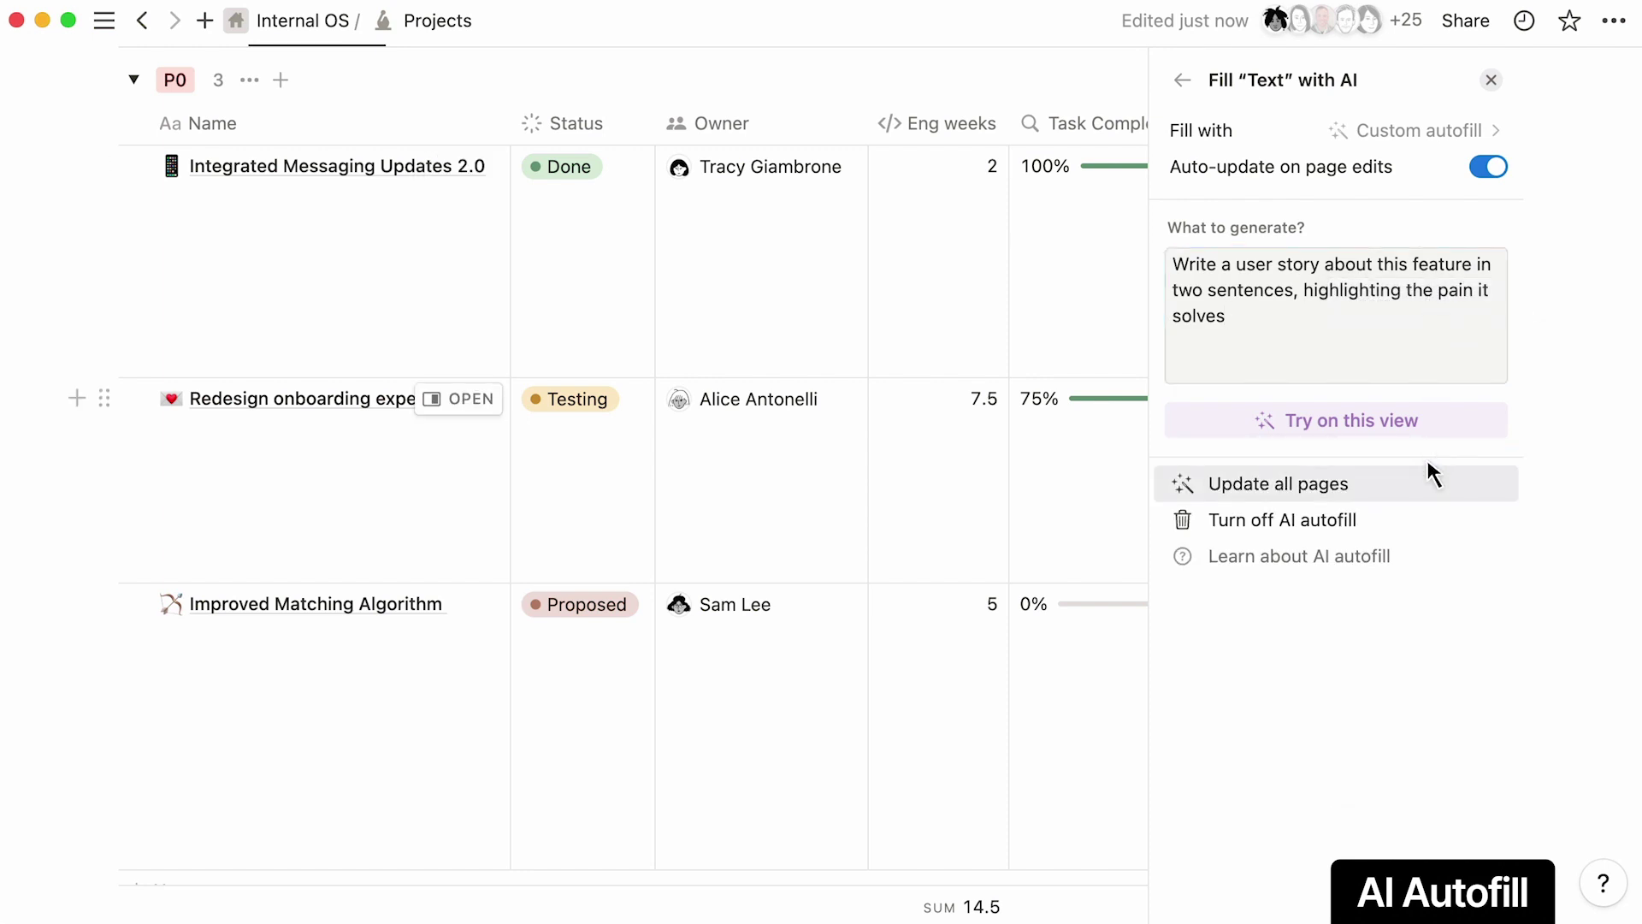
pyautogui.click(1429, 476)
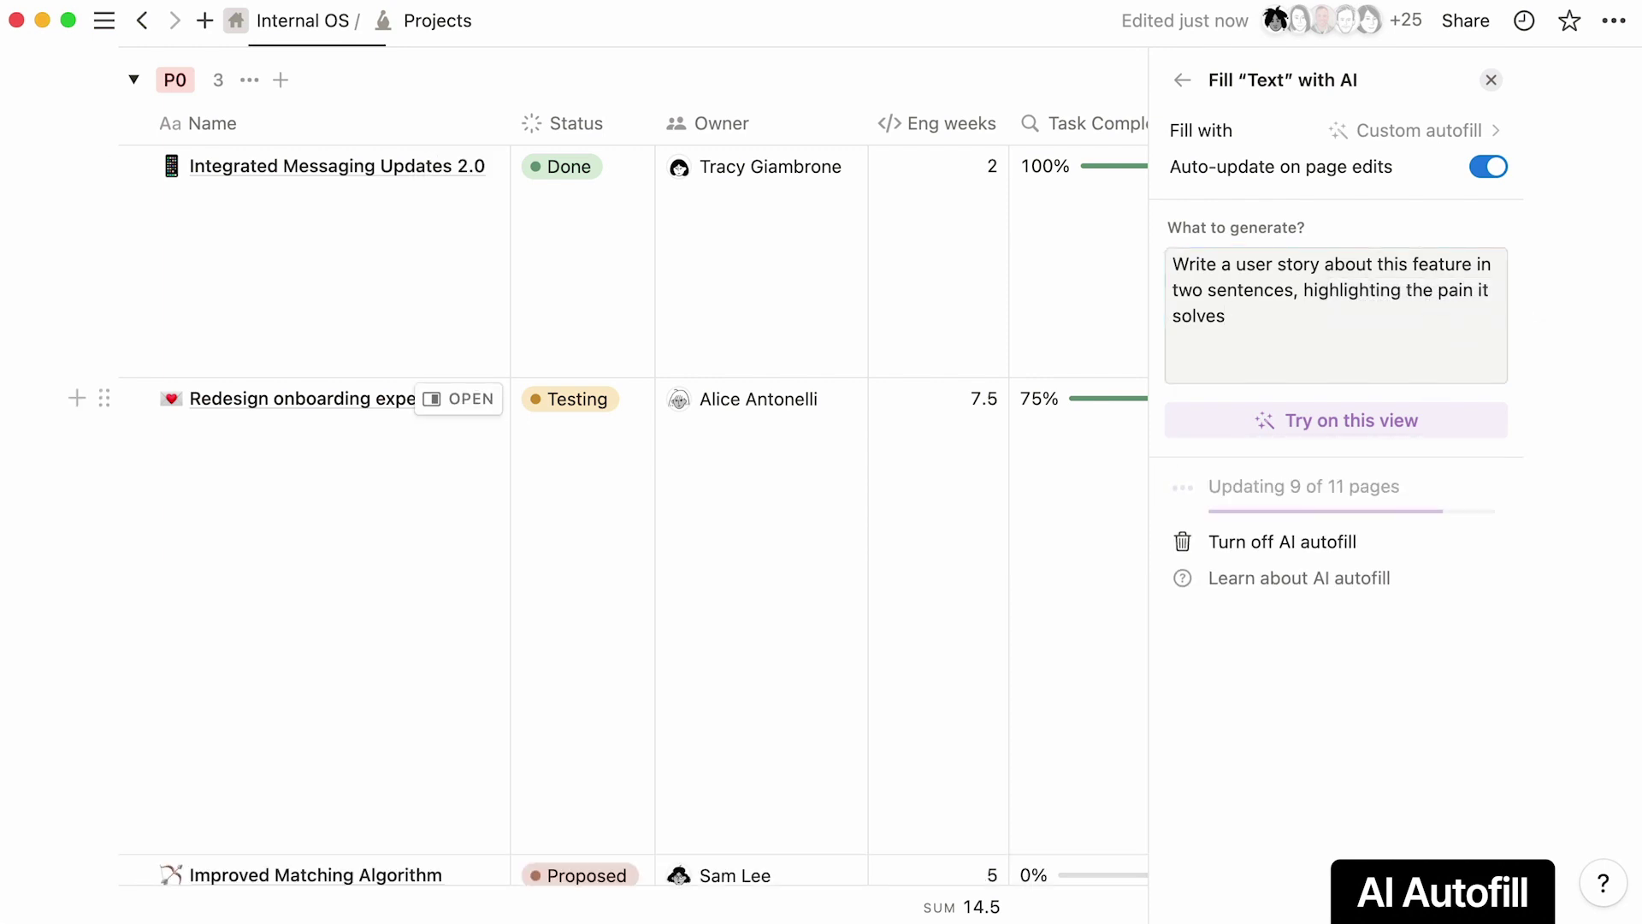
pyautogui.click(1070, 69)
pyautogui.hscroll(5, 1103, 58)
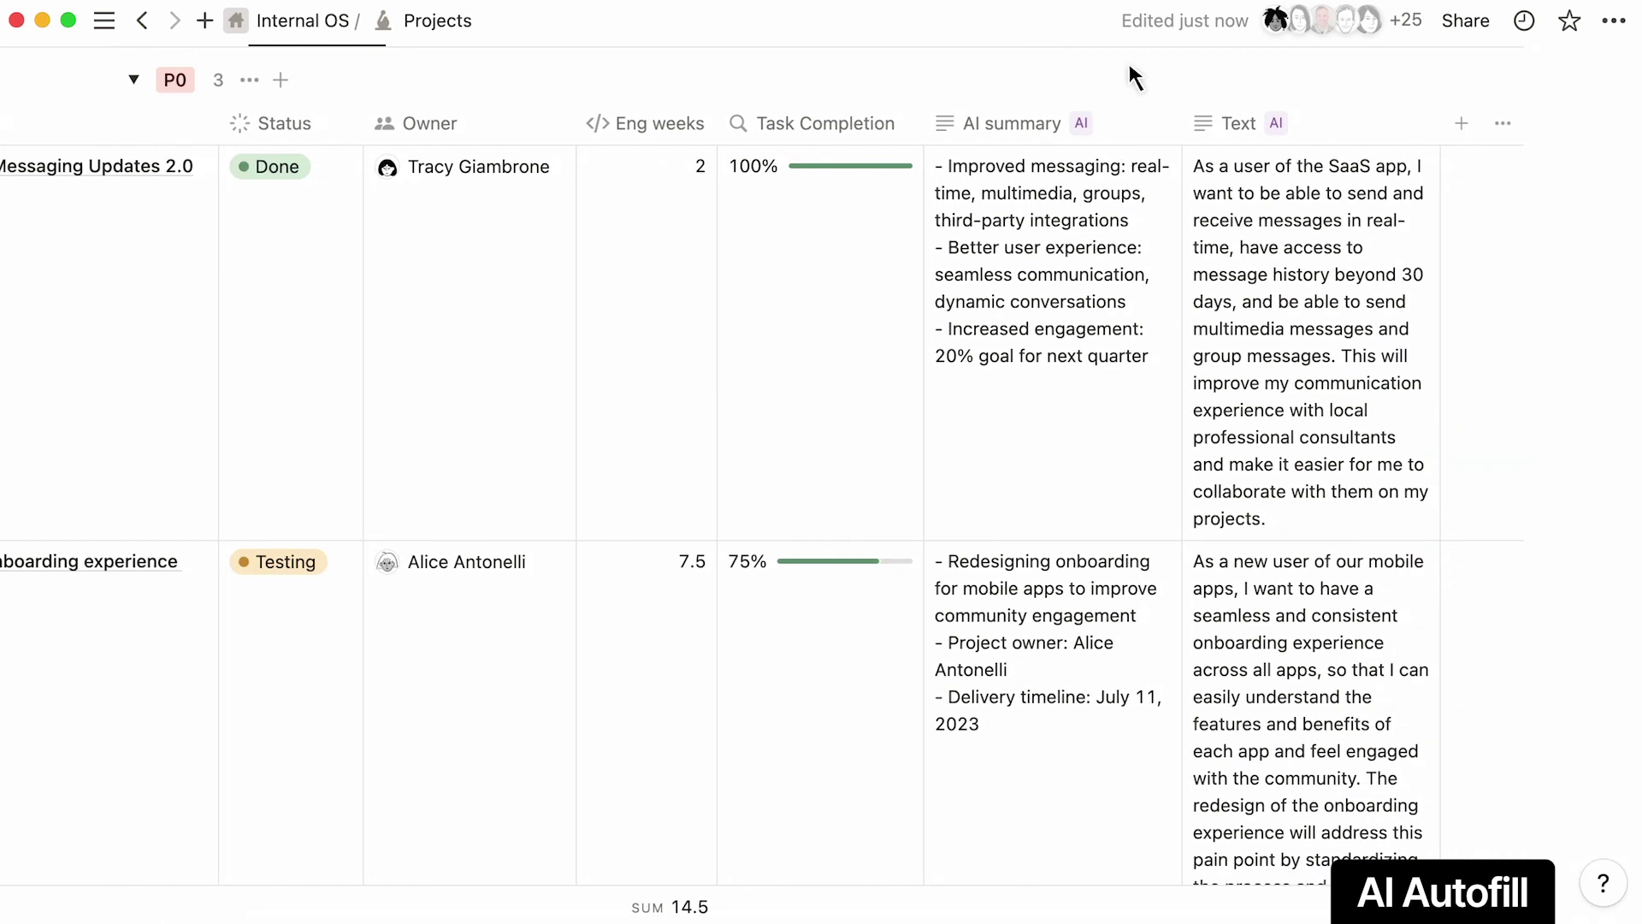
# Step: Rename the new Text column to 'User Stories'
pyautogui.click(1203, 119)
pyautogui.press('BackSpace')
pyautogui.write('User Stories')
pyautogui.press('Return')
pyautogui.hscroll(-5, 801, 513)
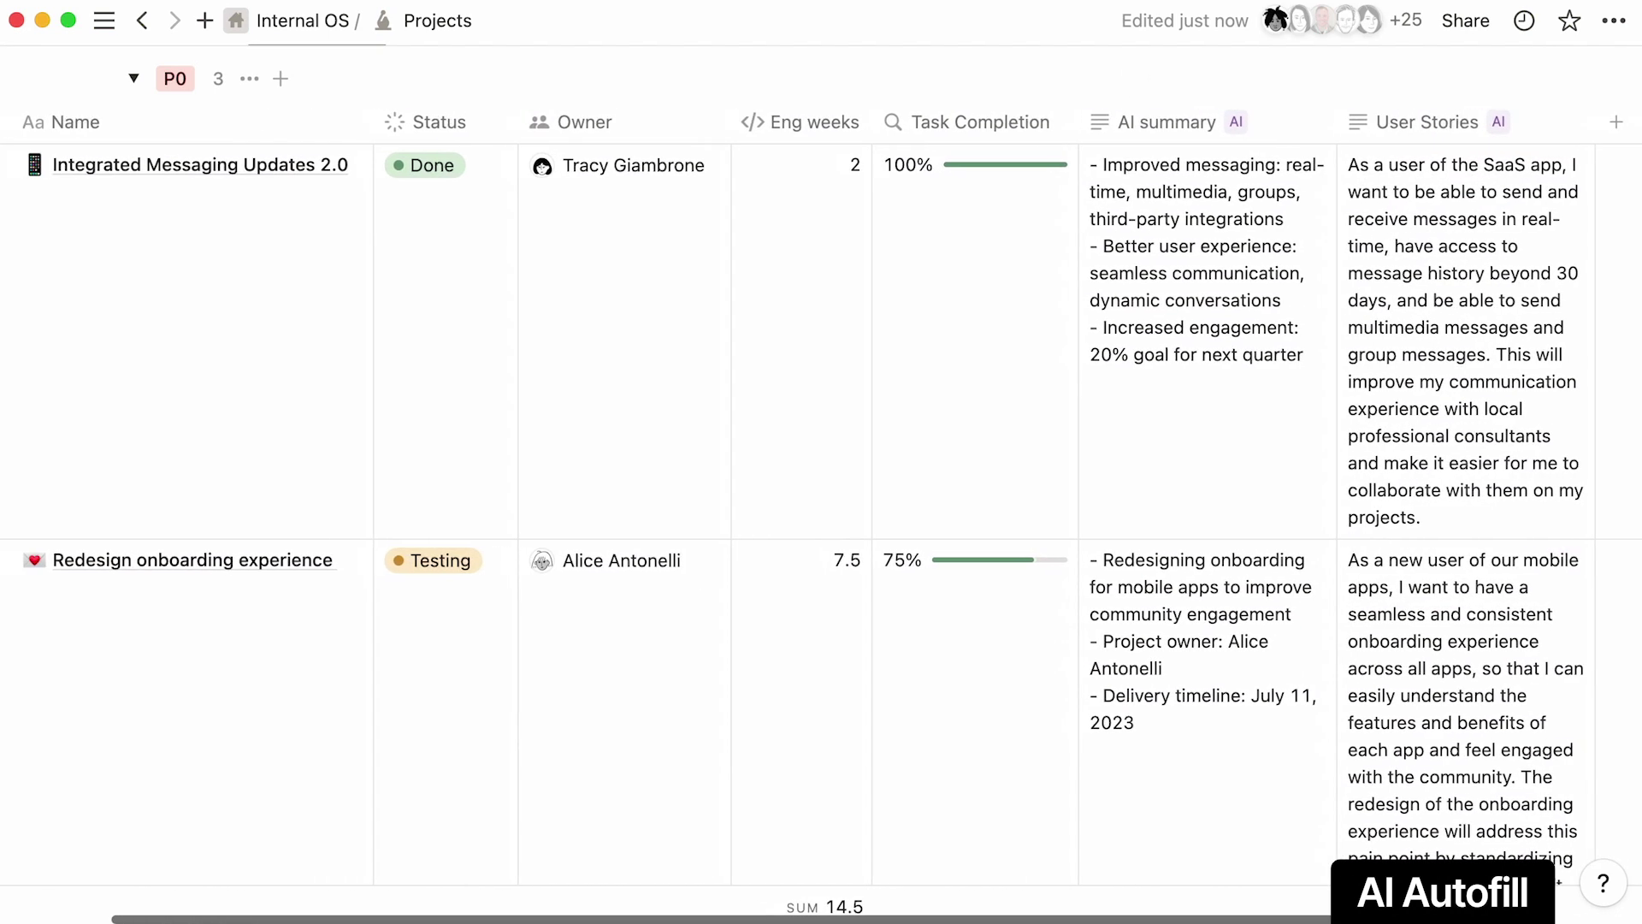
pyautogui.scroll(5, 800, 513)
# Step: Switch to the By Objective view and scroll right to each project's linked Tasks
pyautogui.click(461, 384)
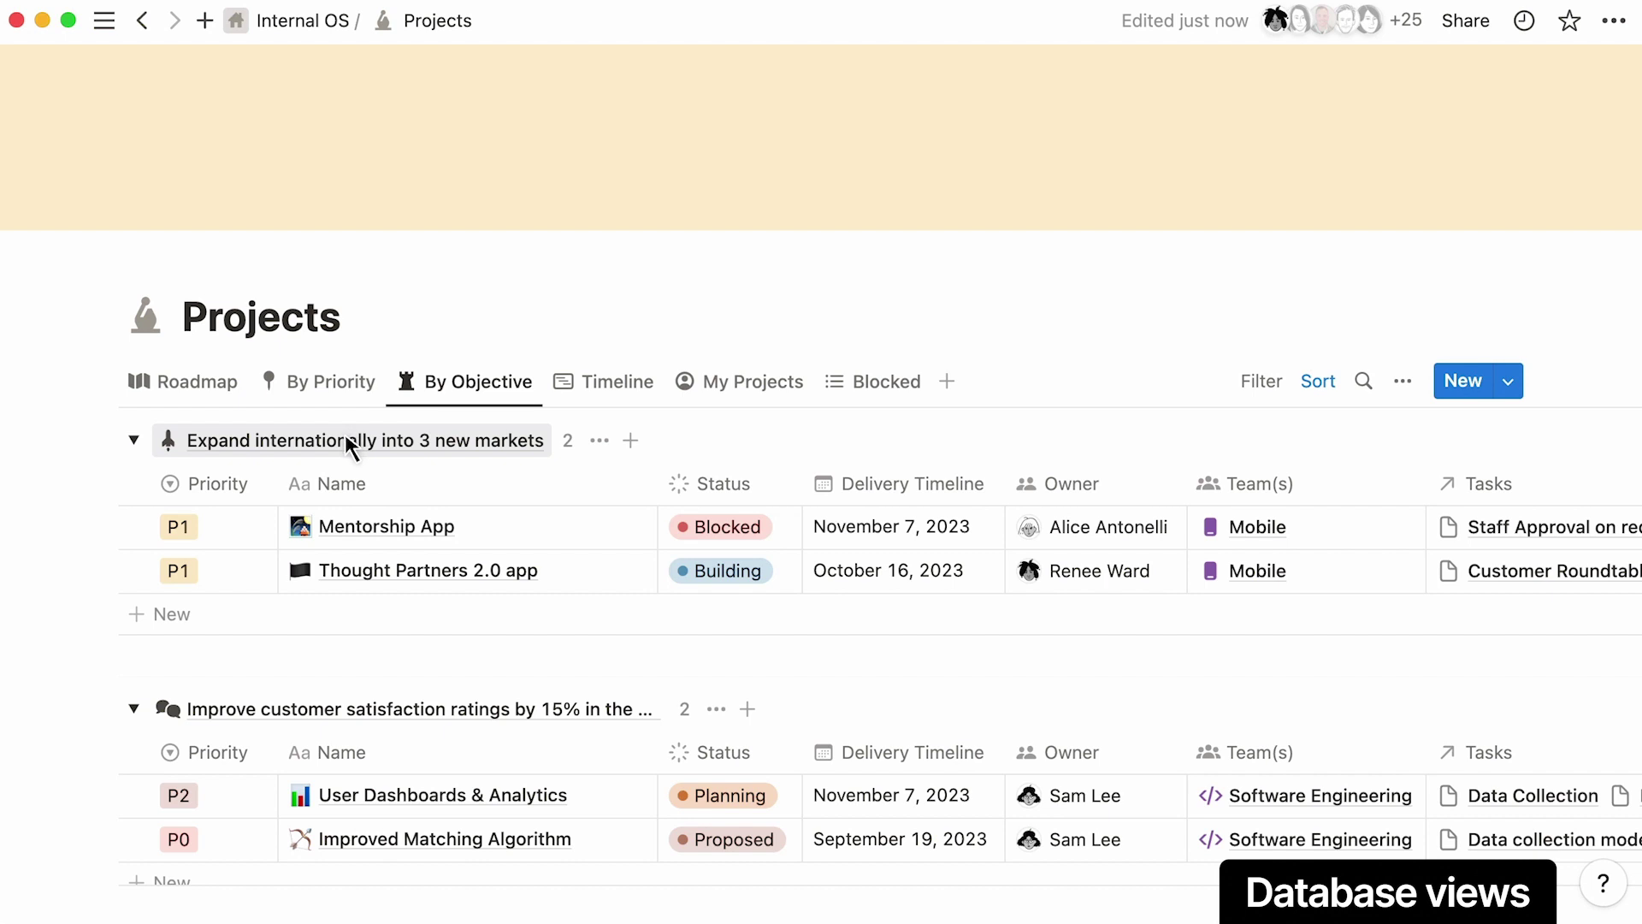
pyautogui.hscroll(5, 347, 444)
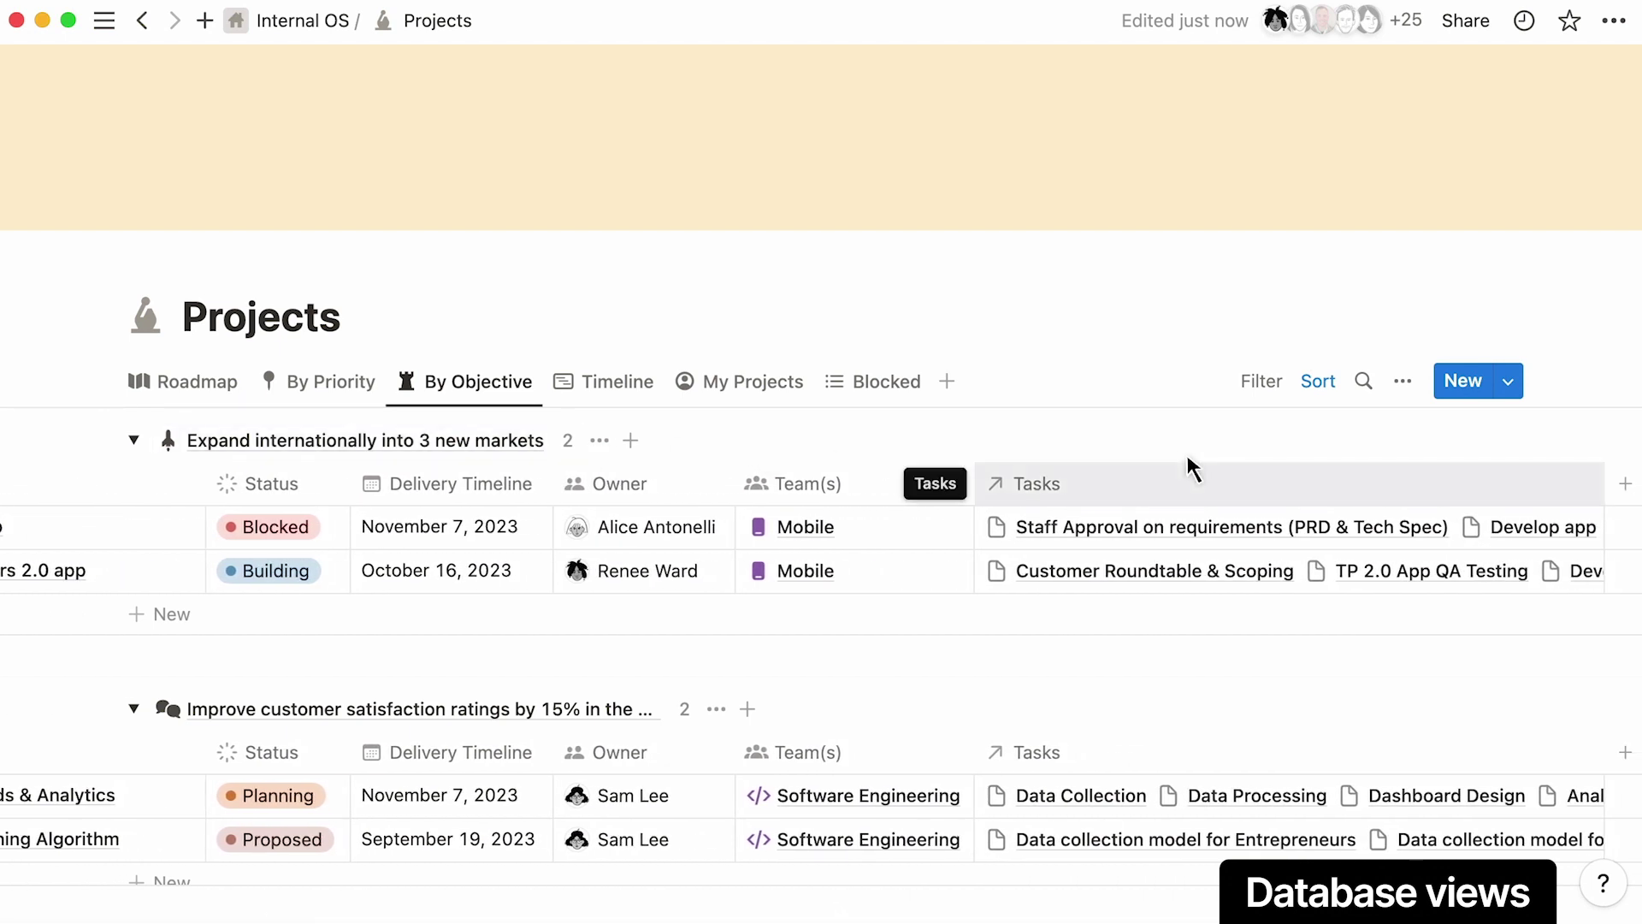
# Step: View projects on the Timeline, review its layout options, then go back to the Roadmap board
pyautogui.click(641, 381)
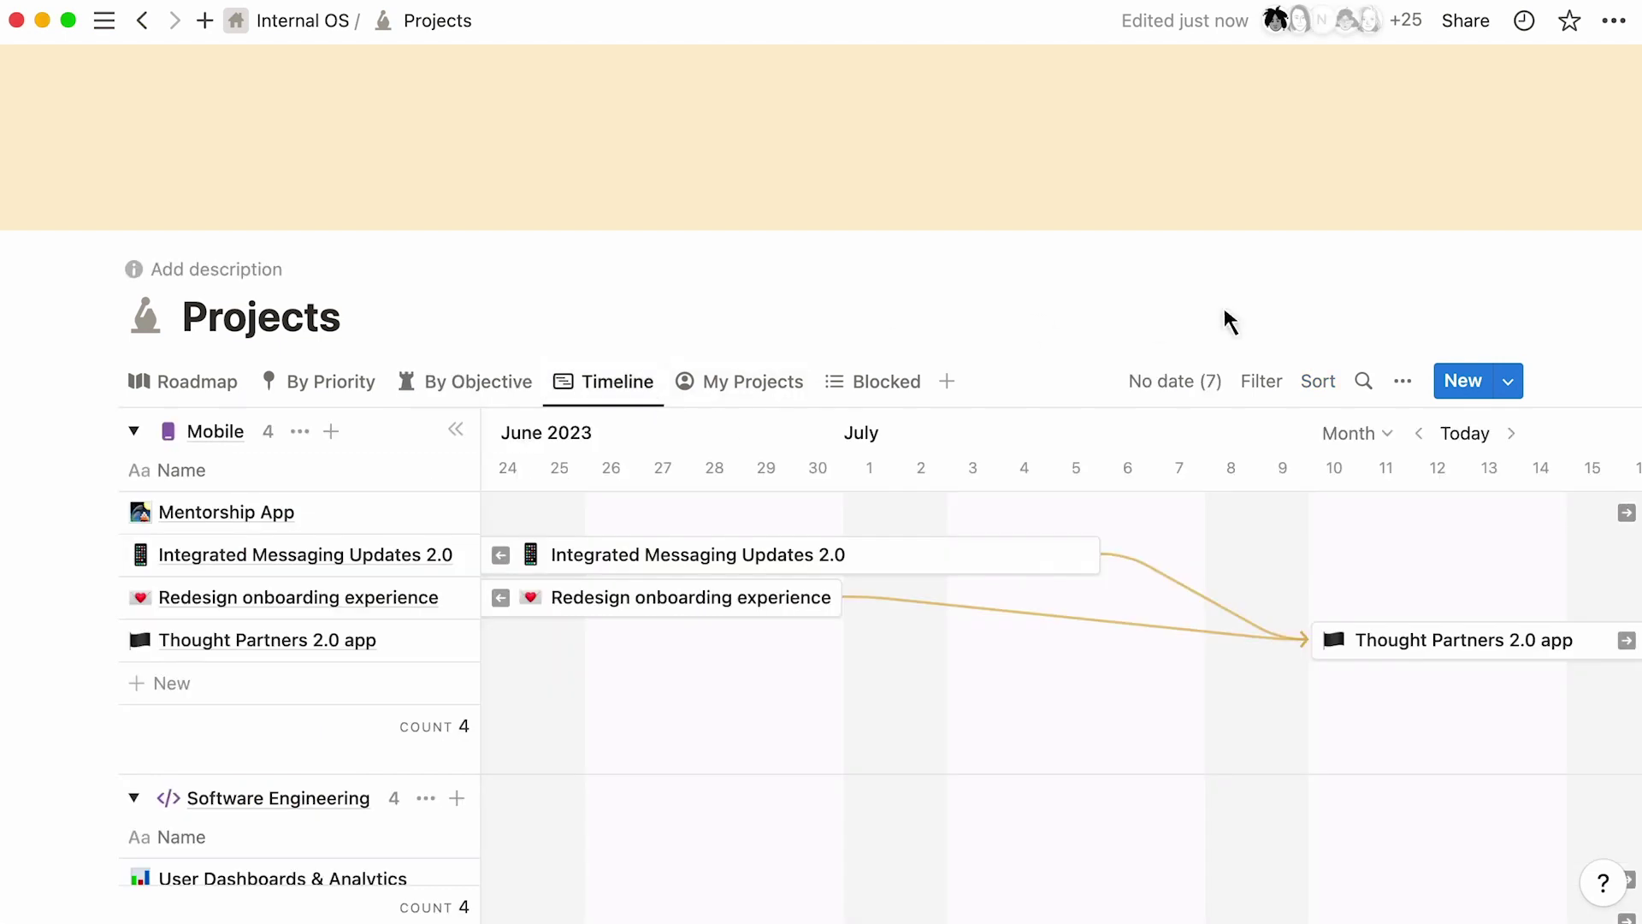
pyautogui.click(1400, 382)
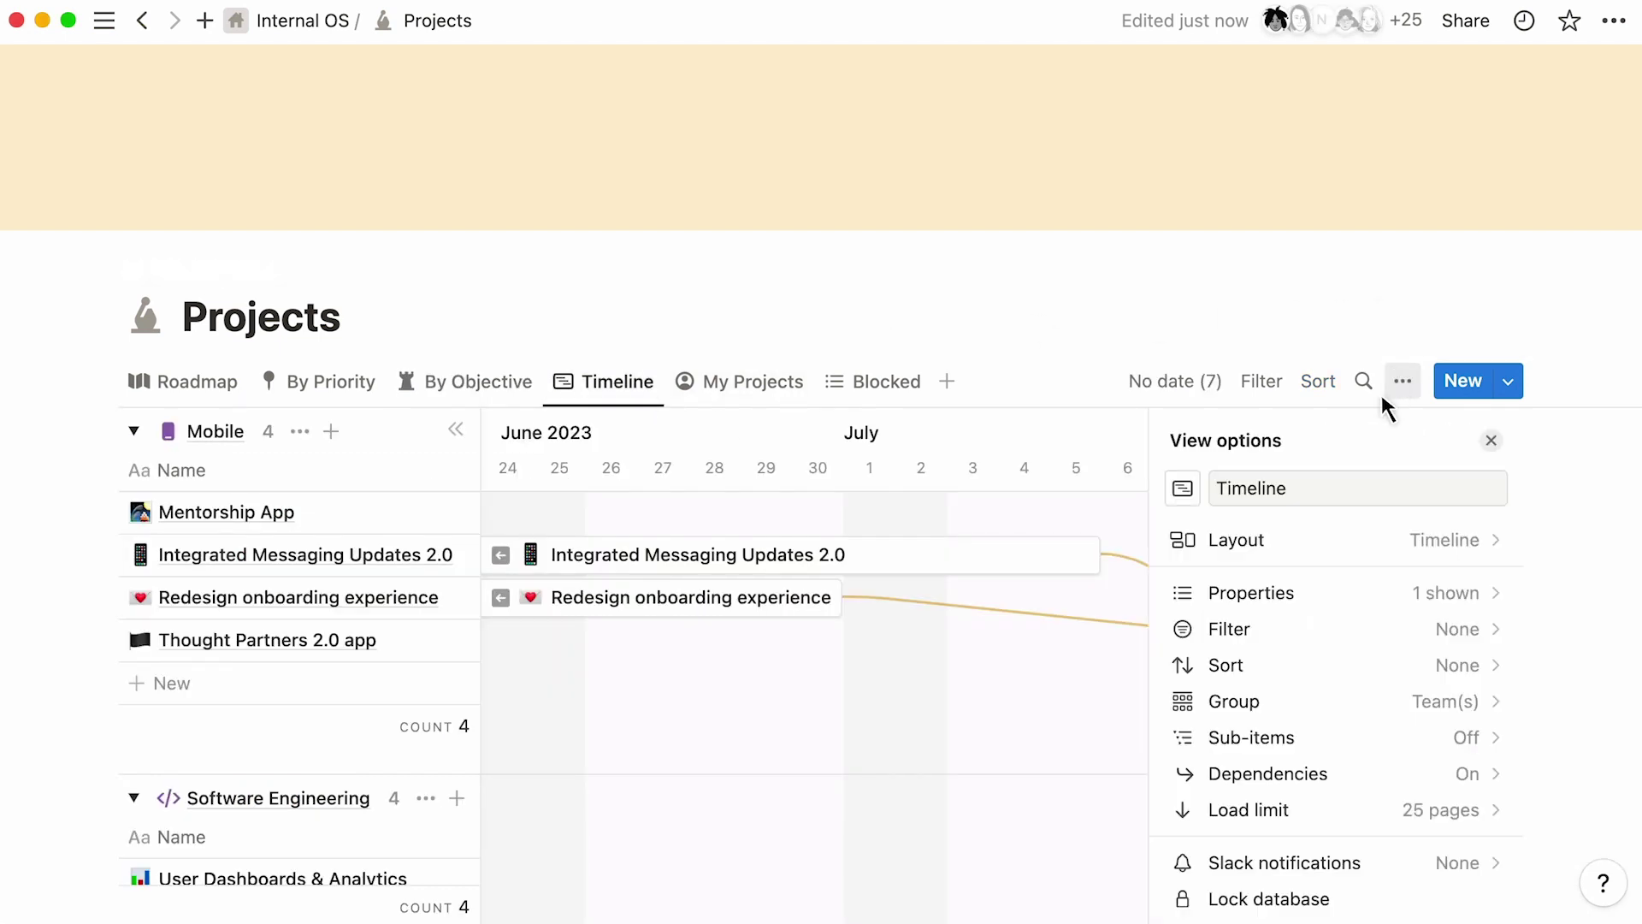
pyautogui.click(1316, 537)
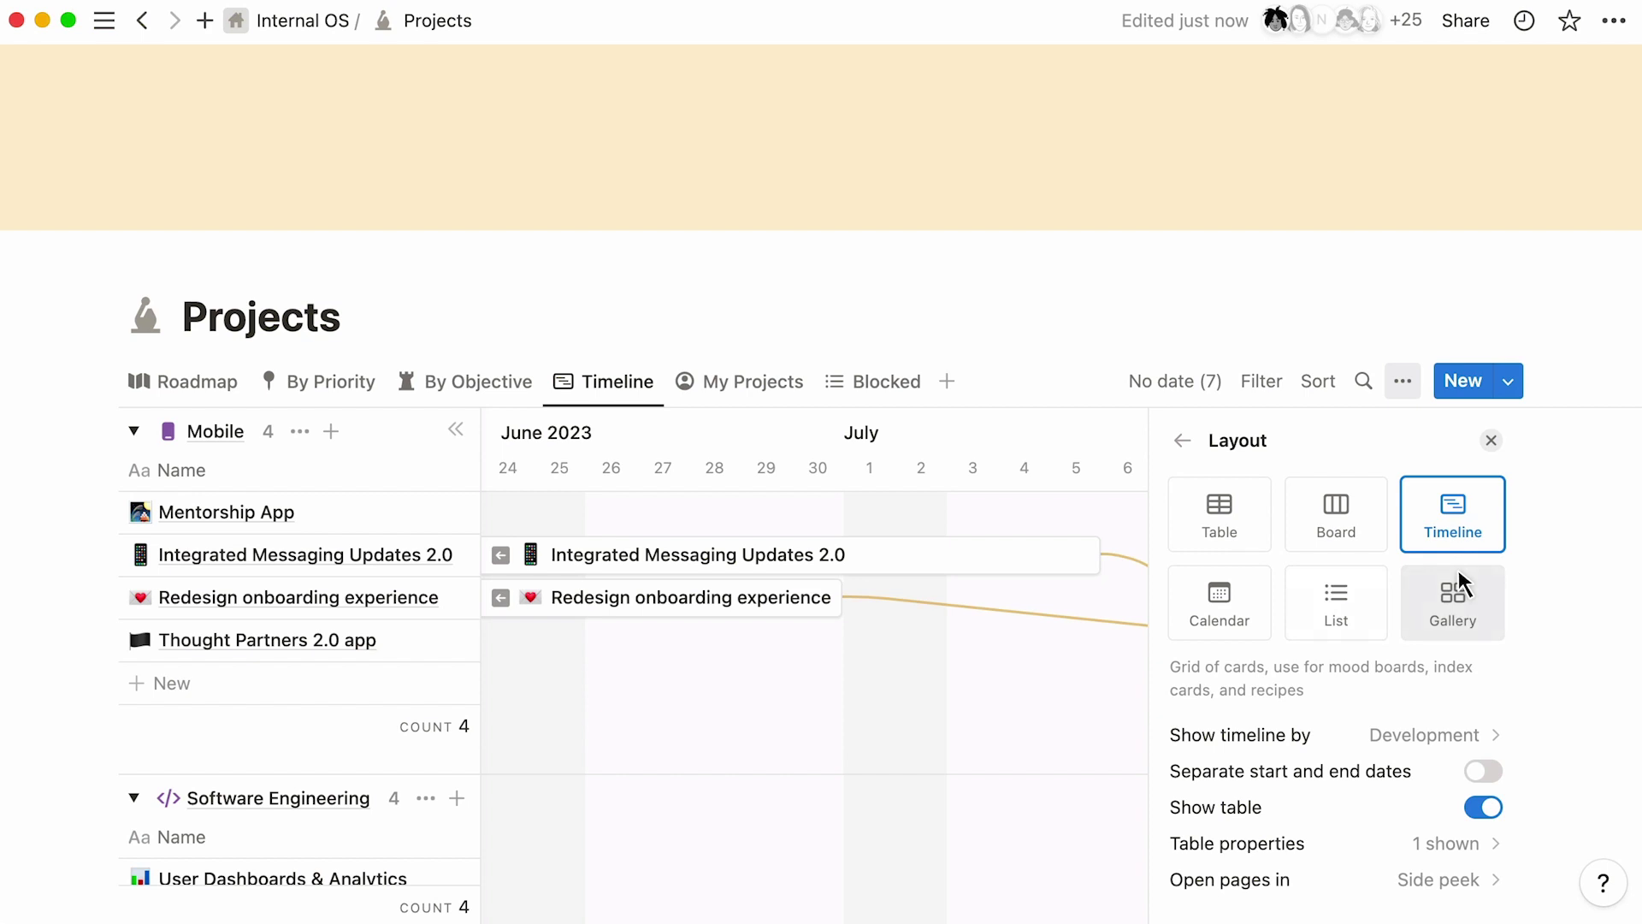
pyautogui.click(39, 701)
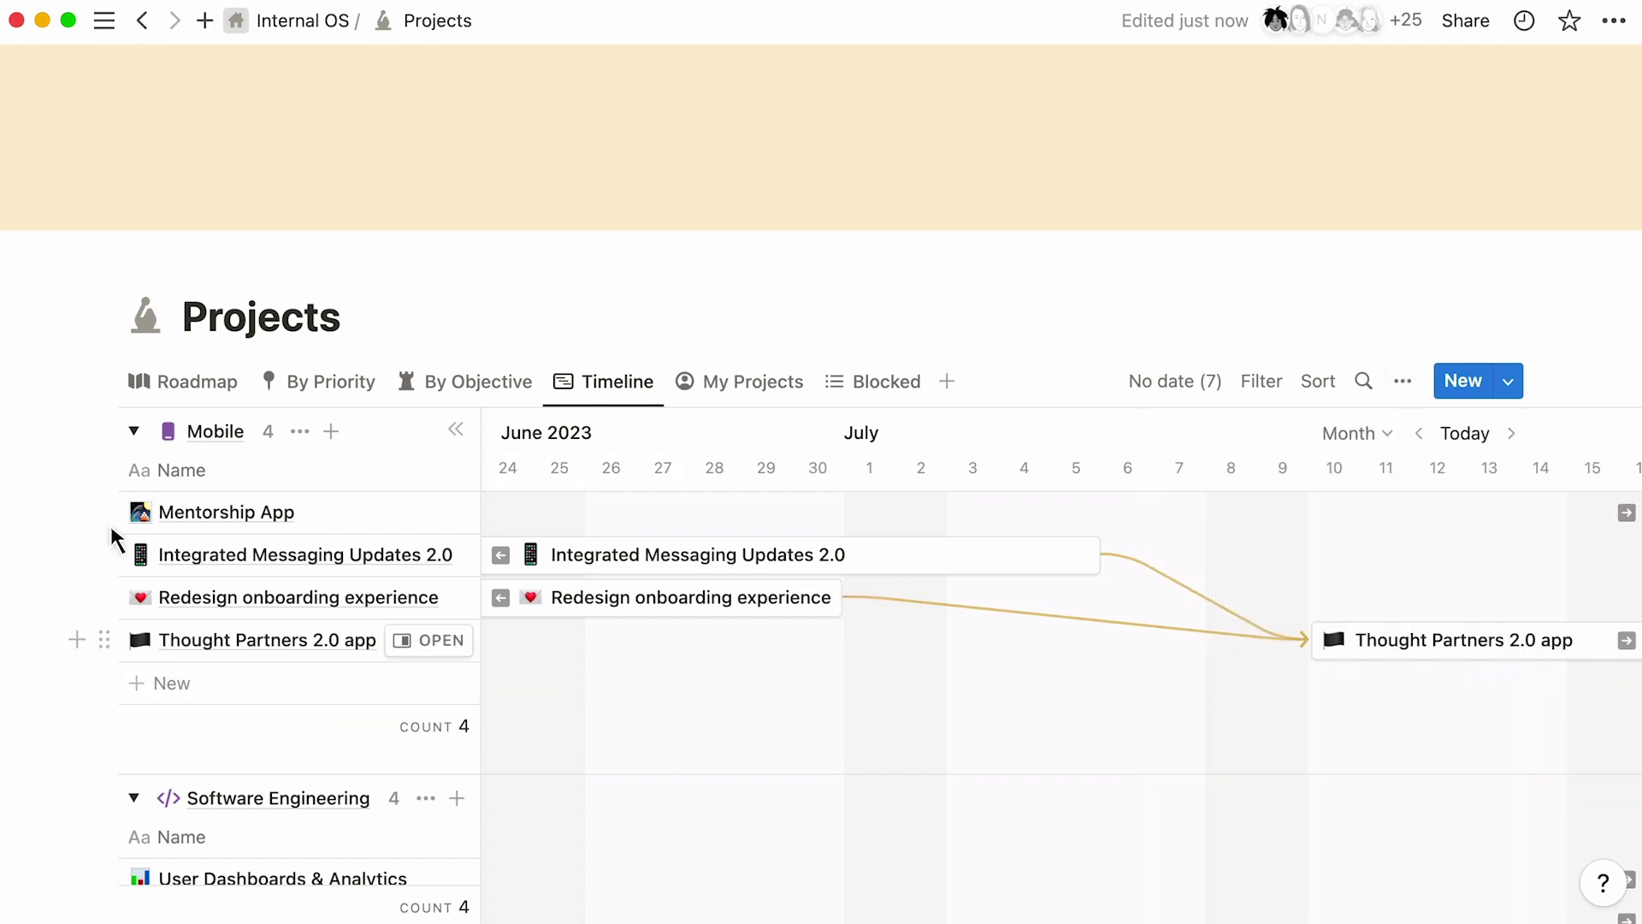
pyautogui.click(192, 380)
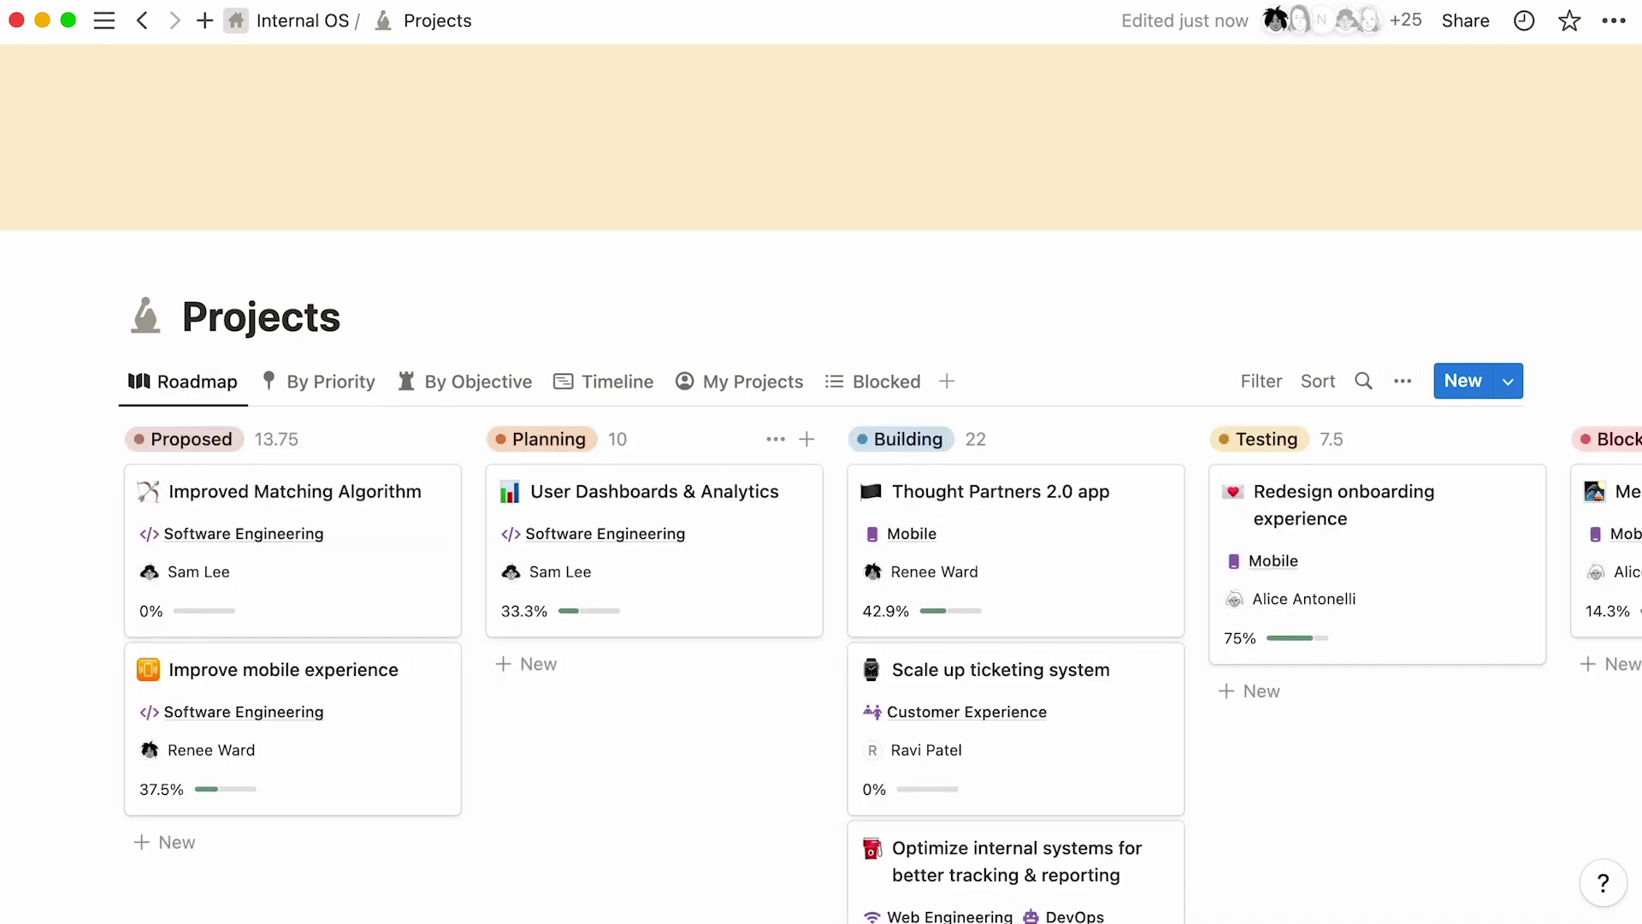